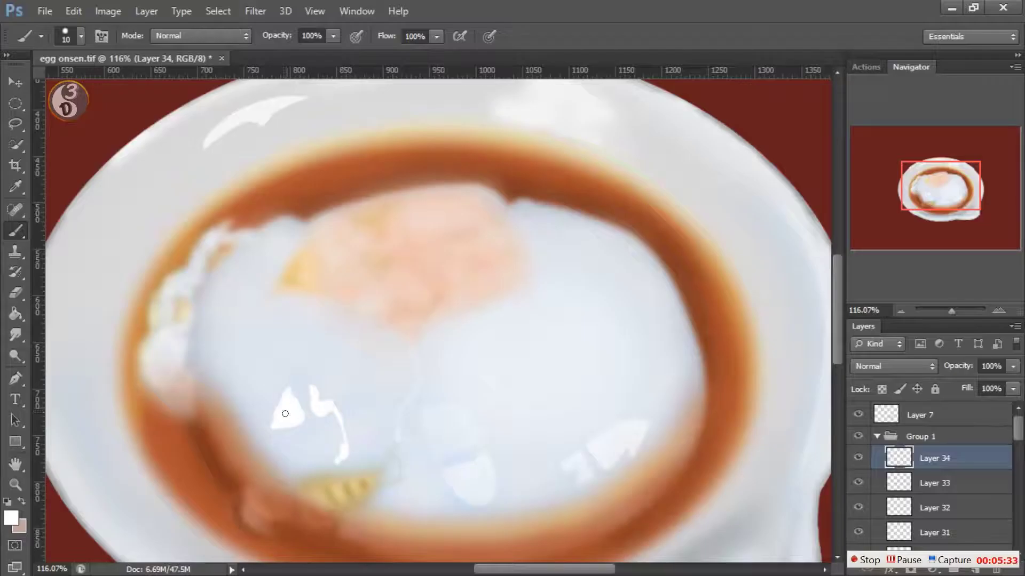
Step: Paint white highlight strokes and dabs on the lower-left egg white and its left edge
left_click(293, 419)
mouse_move(280, 438)
left_mouse_down()
mouse_move(307, 430)
mouse_move(283, 446)
mouse_move(299, 451)
mouse_move(320, 440)
mouse_move(312, 437)
left_mouse_up()
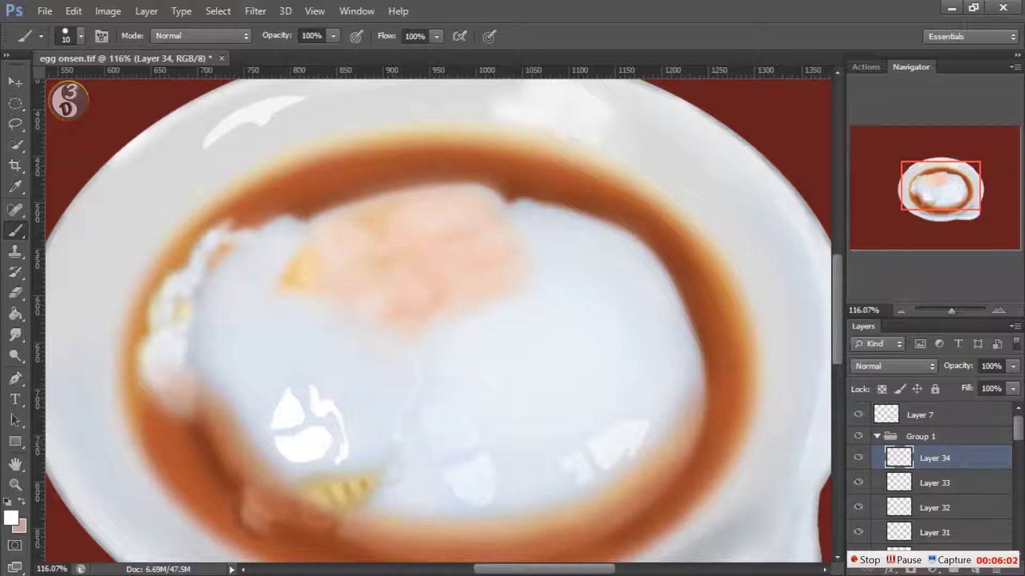
left_click(254, 416)
left_click_drag(239, 400, 247, 394)
left_click(260, 415)
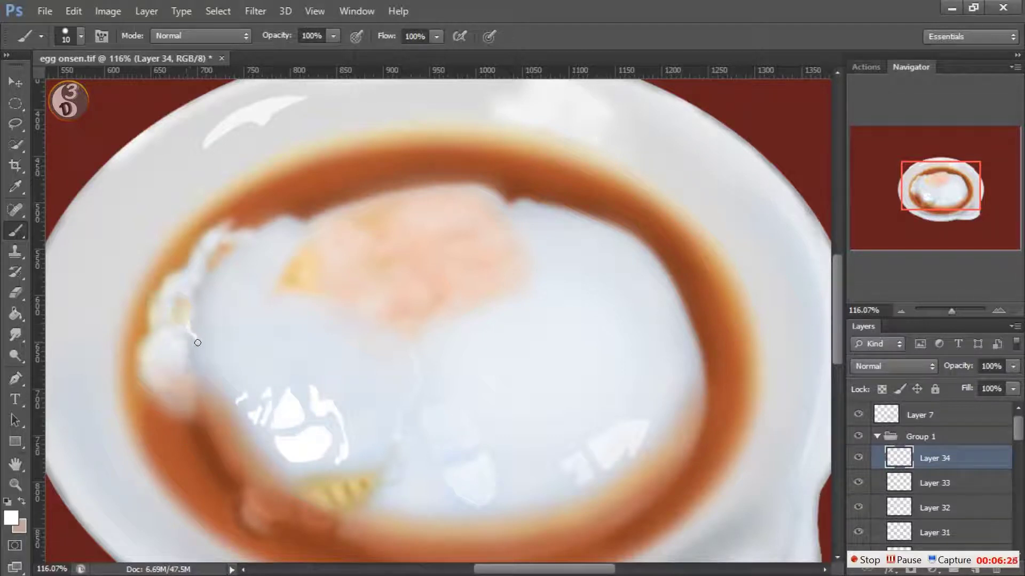
left_click_drag(186, 307, 207, 351)
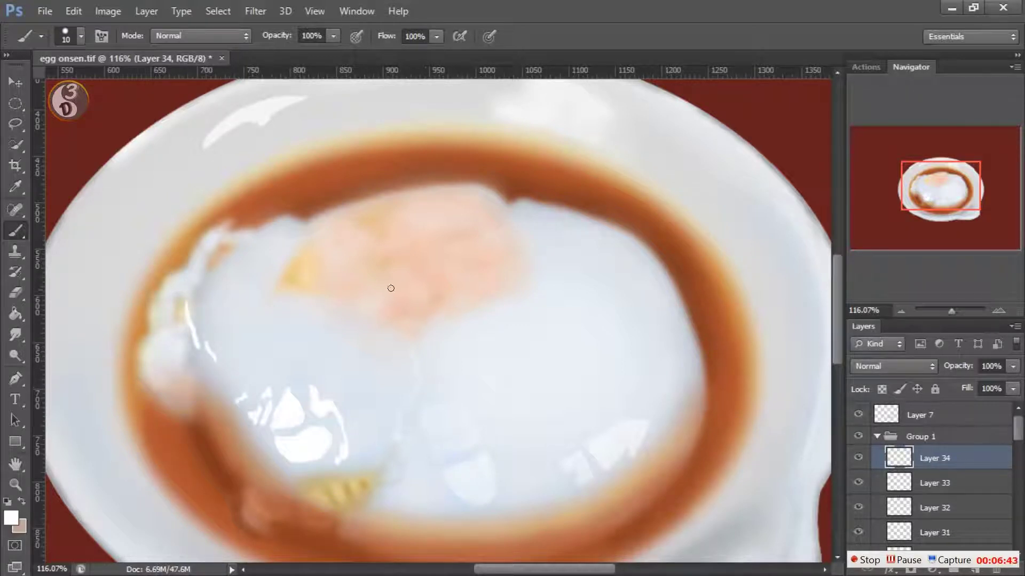
Step: Fade the highlight layer's fill to 62%, then paint a soft highlight on a new layer at 68% flow
left_click(1013, 389)
left_click_drag(1014, 406, 983, 408)
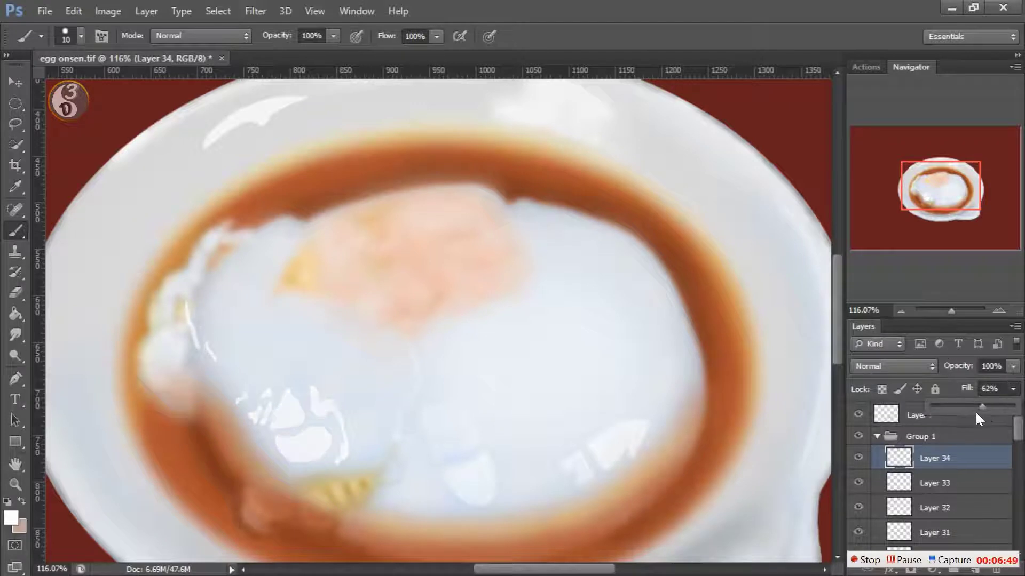
left_click(976, 569)
left_click(436, 36)
left_click(413, 54)
mouse_move(282, 444)
left_mouse_down()
mouse_move(317, 439)
mouse_move(293, 441)
left_mouse_up()
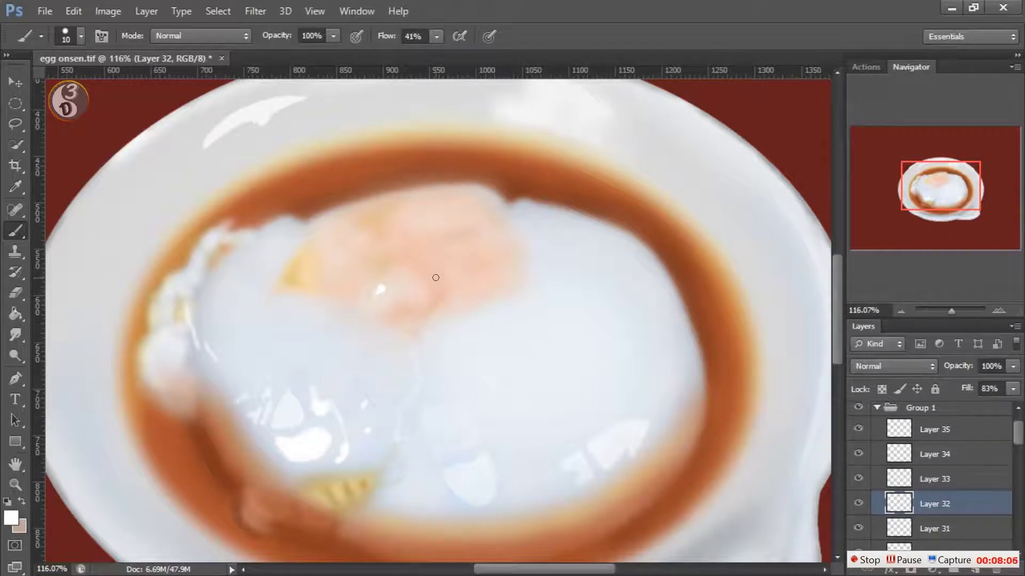
Step: Select Layer 31 and paint a white gloss highlight on the yolk at 39% brush flow
scroll(859, 455, "down", 2)
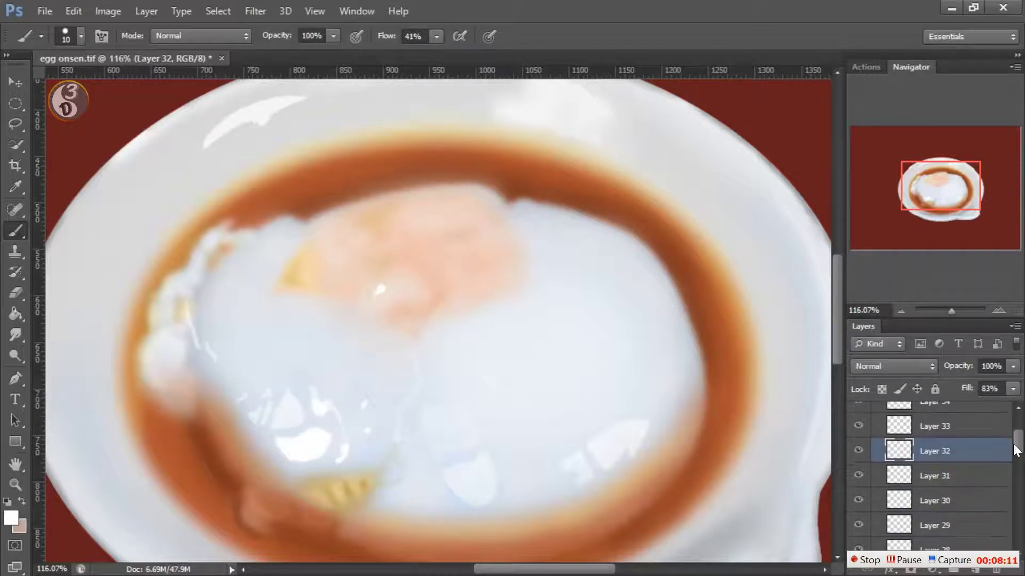
left_click(939, 476)
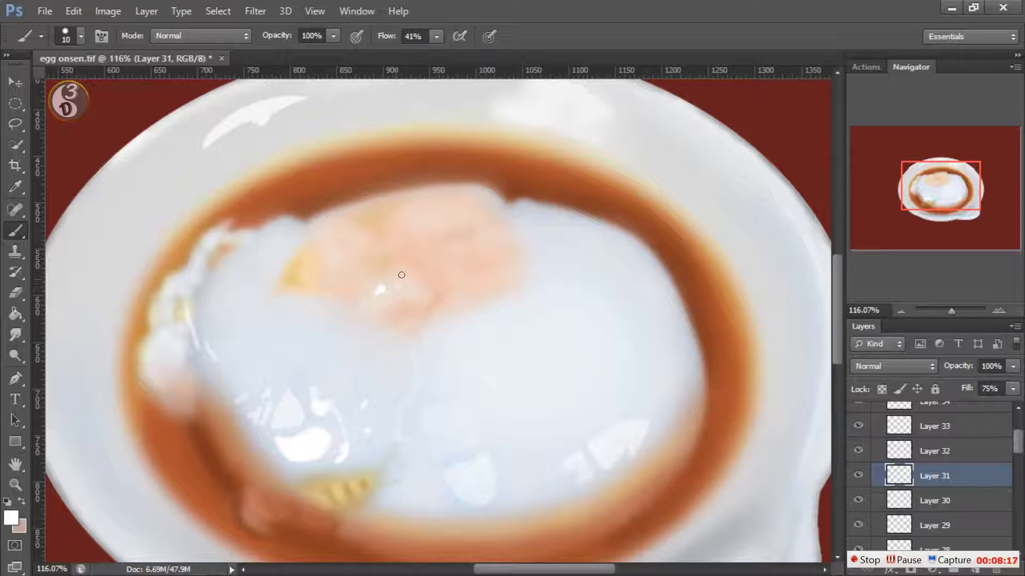
left_click(81, 36)
key("Escape")
left_click(437, 35)
left_click_drag(437, 52, 451, 53)
left_click_drag(369, 287, 383, 297)
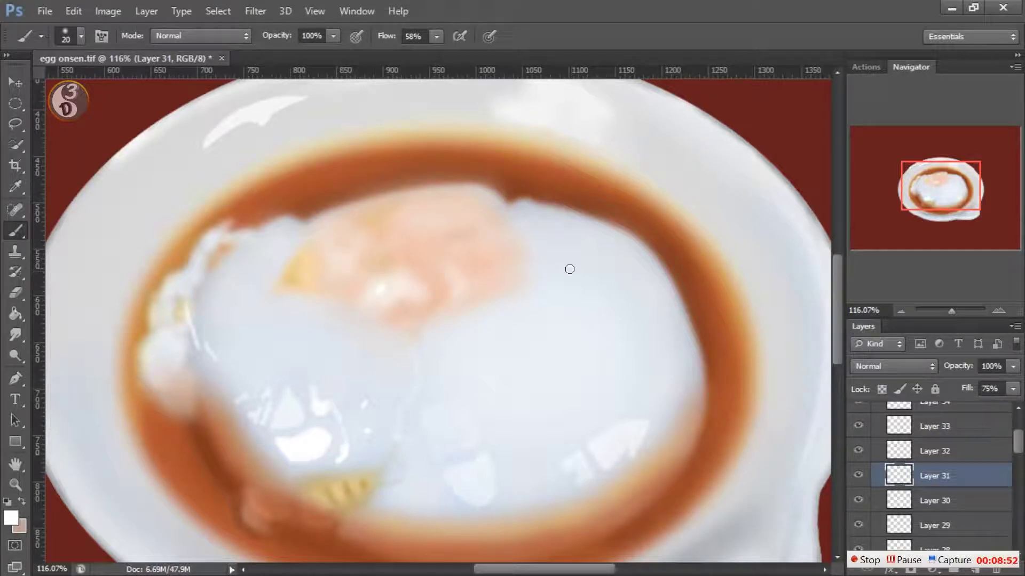
Step: Sample the yolk colour, return to the Brush with slightly higher flow, and add a new top layer in Group 1
key("i")
left_click(430, 286)
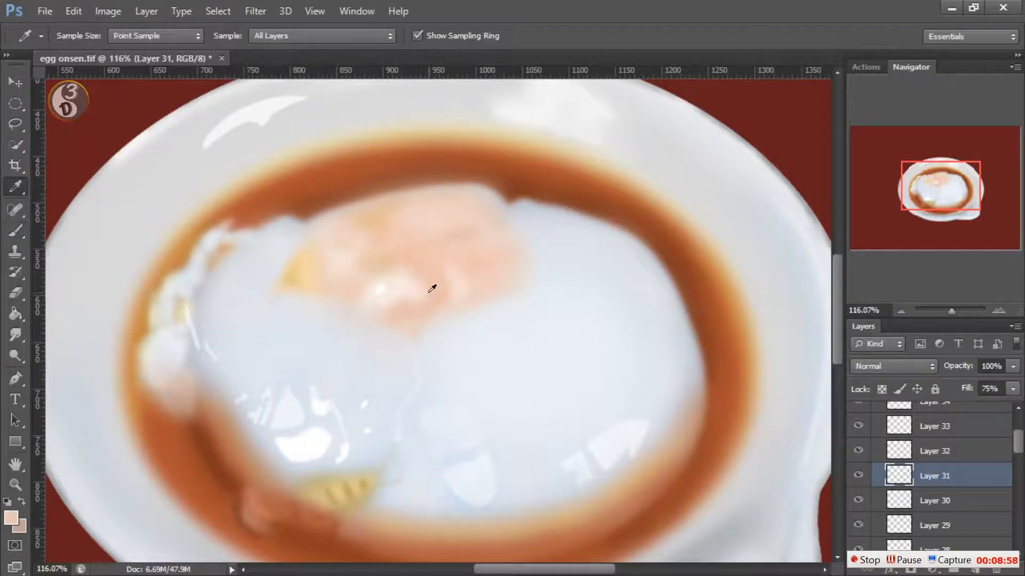
key("b")
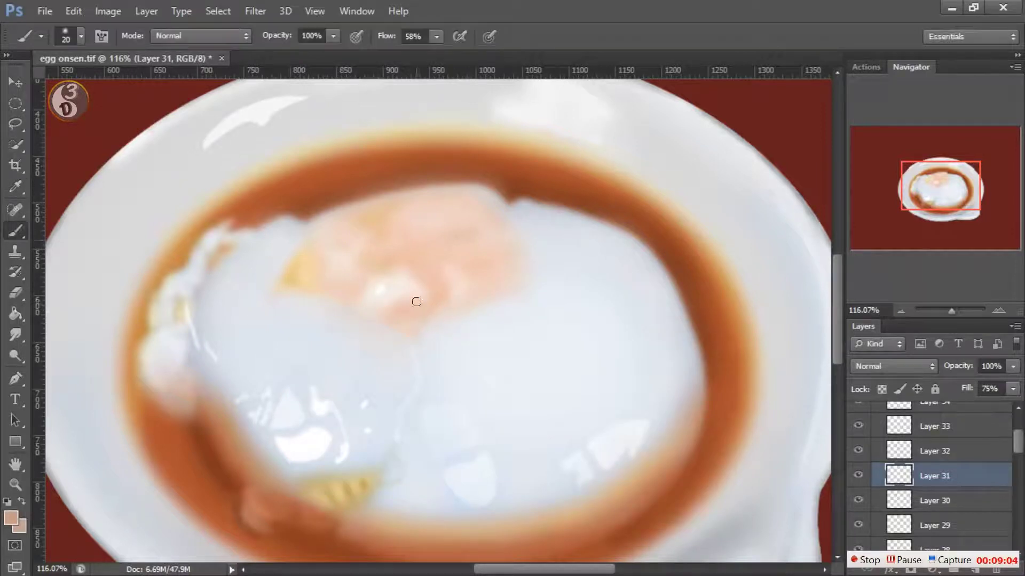
key("shift+2")
key("shift+1")
key("ctrl+shift+alt+n")
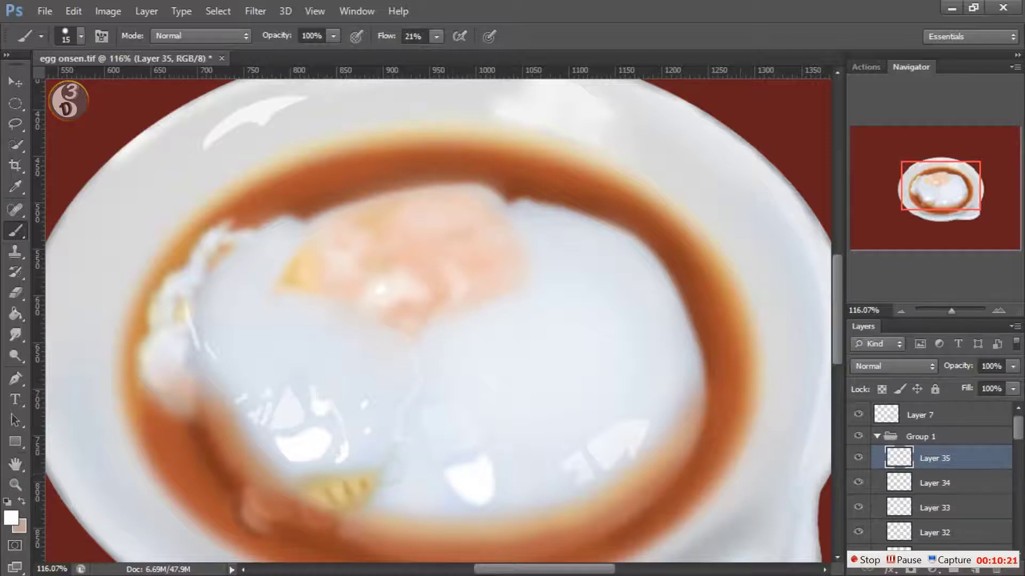
Step: Faintly brighten the egg-white highlight and briefly try the Eraser before returning to the Brush
left_click_drag(618, 437, 628, 451)
left_click(24, 297)
left_click(81, 35)
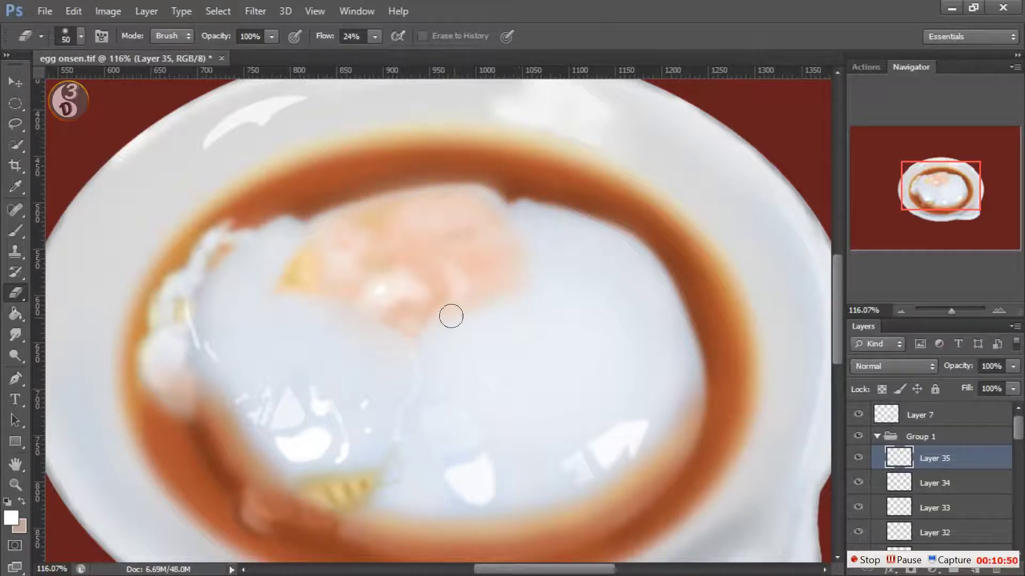
left_click(81, 36)
key("b")
Step: Set the Brush to size 8 with 10% flow
left_click(81, 36)
key("shift+4")
key("shift+3")
key("bracketleft")
key("bracketleft")
key("bracketleft")
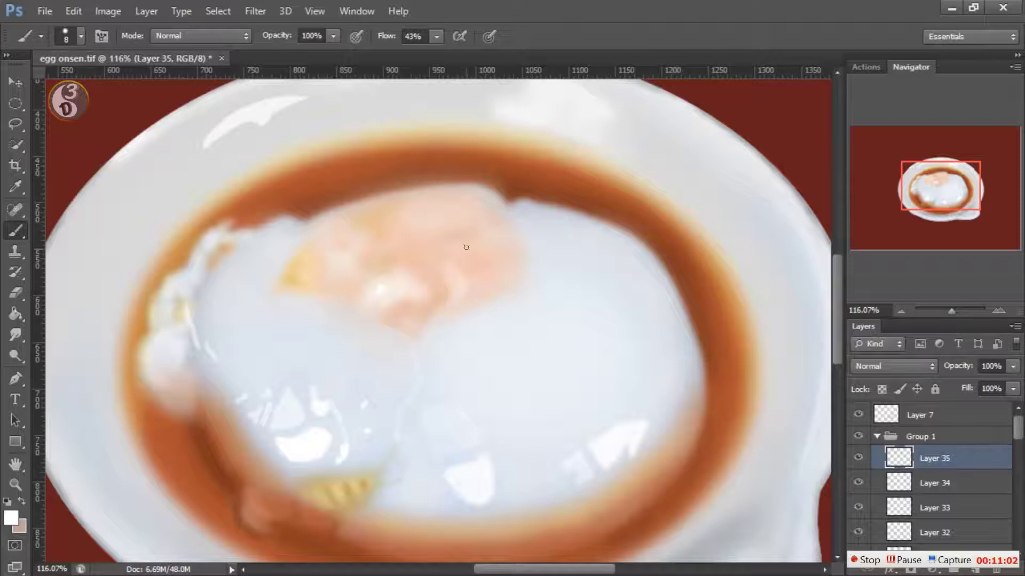
left_click_drag(436, 36, 403, 55)
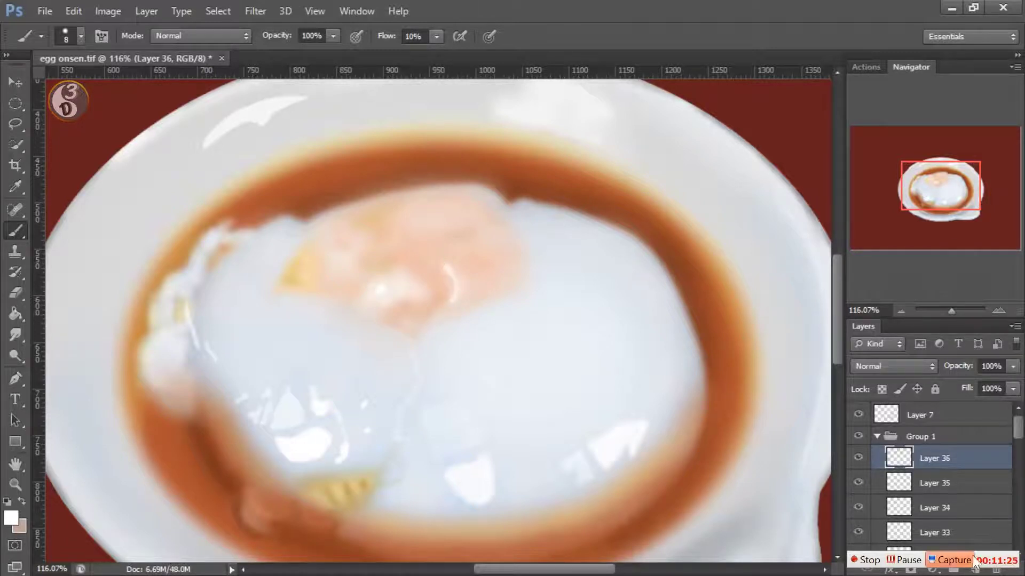
Step: Select Group 1 and paint white highlights along the egg's upper and right edges
left_click(876, 436)
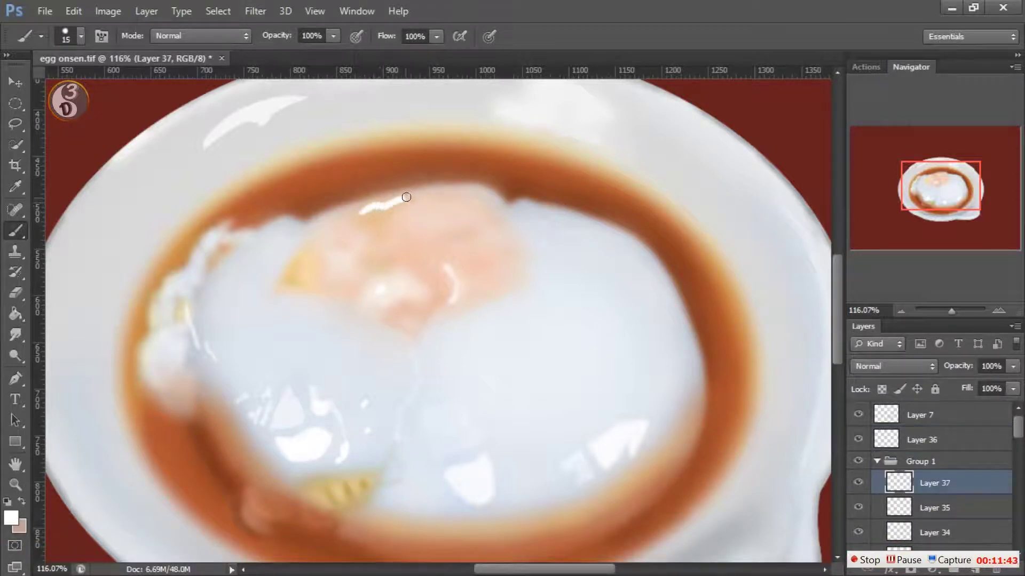
mouse_move(379, 206)
left_mouse_down()
mouse_move(538, 230)
mouse_move(640, 304)
left_mouse_up()
key("ctrl+z")
mouse_move(538, 231)
left_mouse_down()
mouse_move(633, 279)
mouse_move(659, 317)
left_mouse_up()
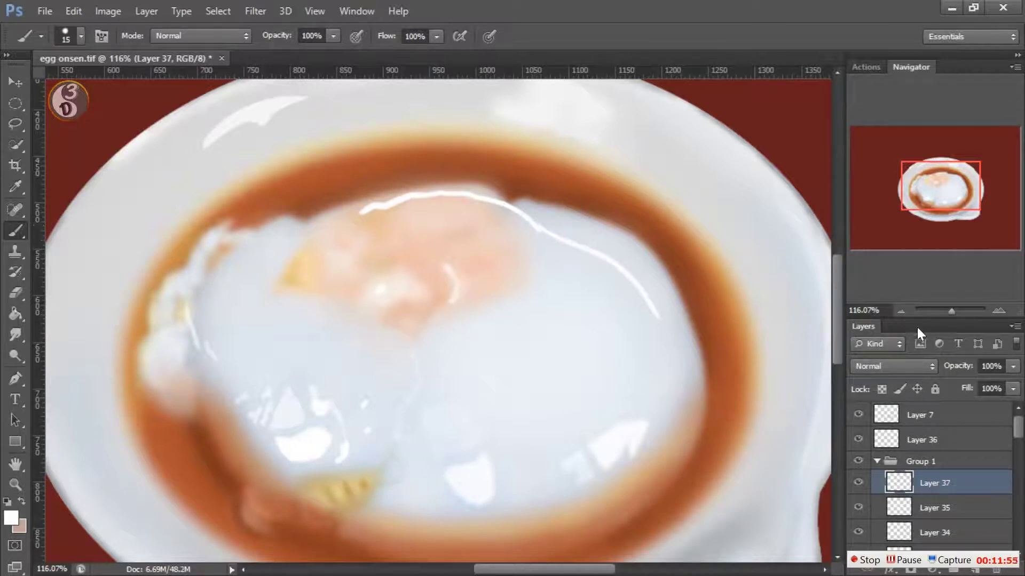
left_click_drag(586, 253, 634, 289)
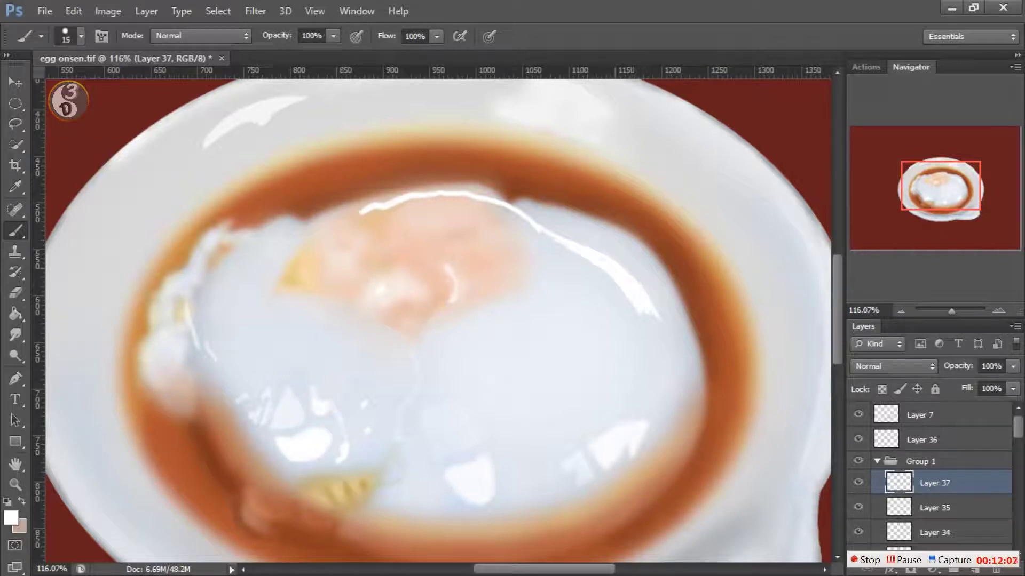
left_click_drag(537, 231, 574, 246)
mouse_move(512, 211)
left_mouse_down()
mouse_move(455, 187)
mouse_move(343, 222)
left_mouse_up()
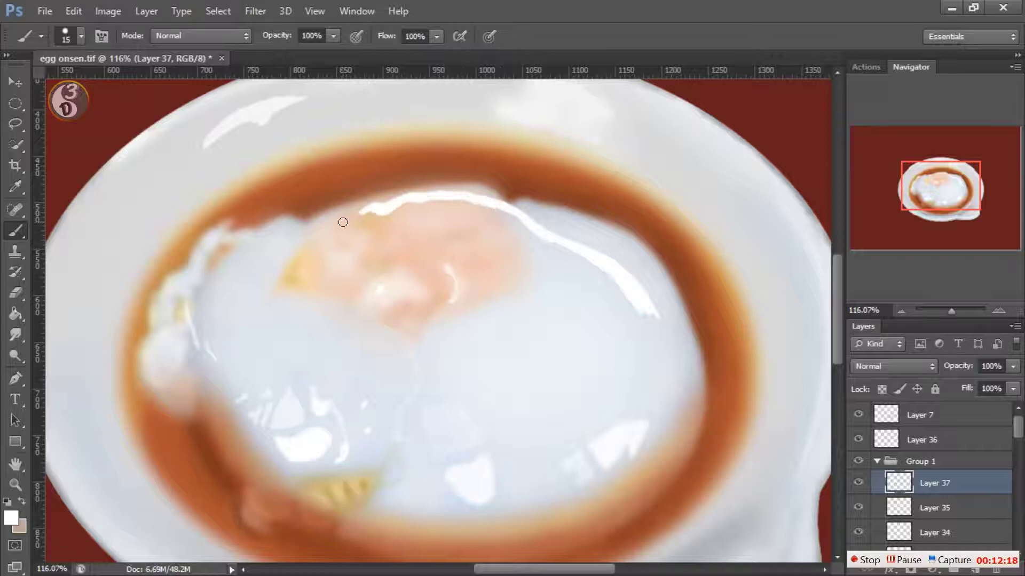
Step: Test lower fill values, then repaint a longer, thicker highlight down the egg's upper-left edge
left_click(1013, 388)
left_click_drag(982, 414, 973, 411)
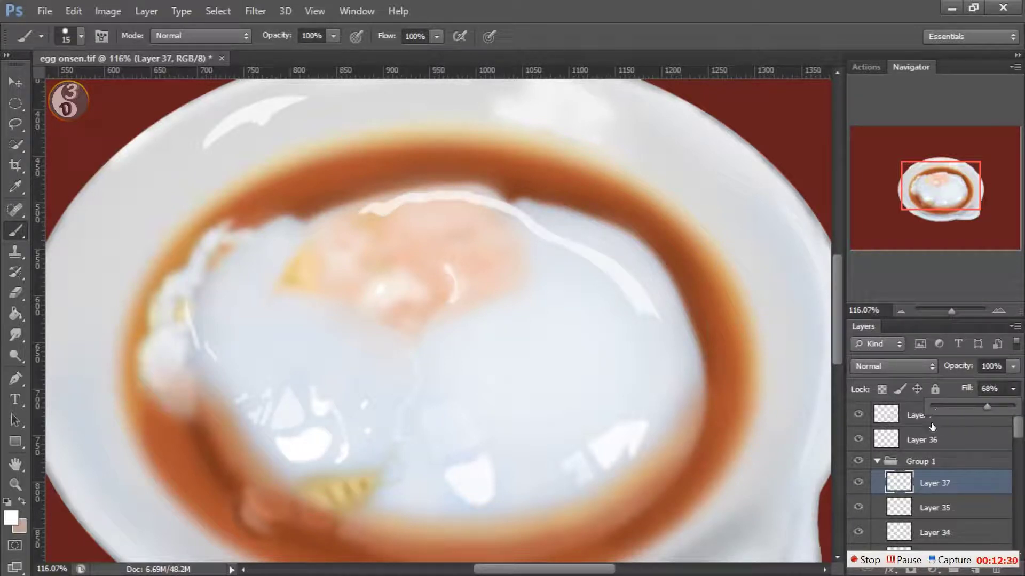
left_click(642, 288)
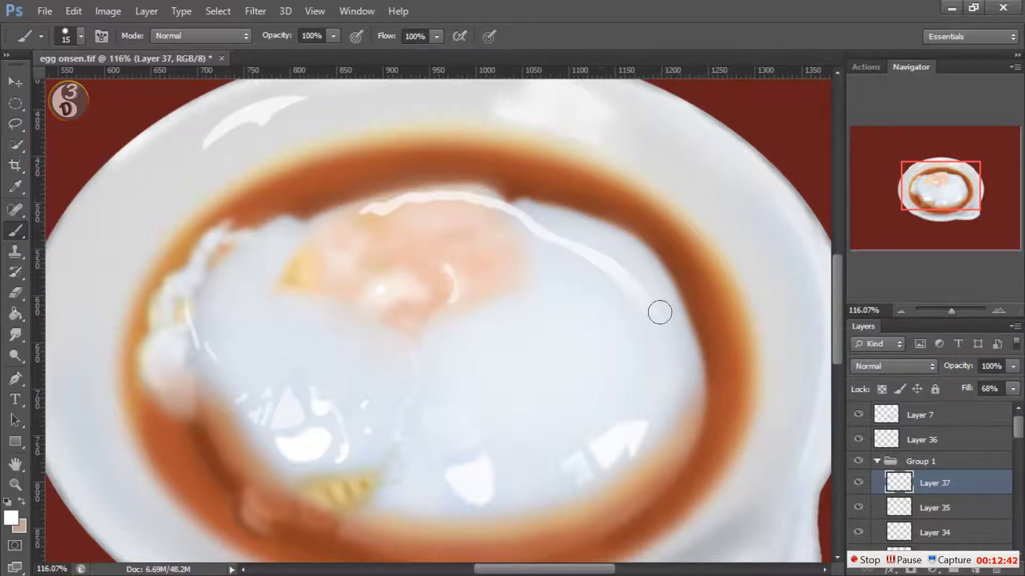
key("ctrl+z")
key("ctrl+z")
left_click_drag(356, 211, 223, 292)
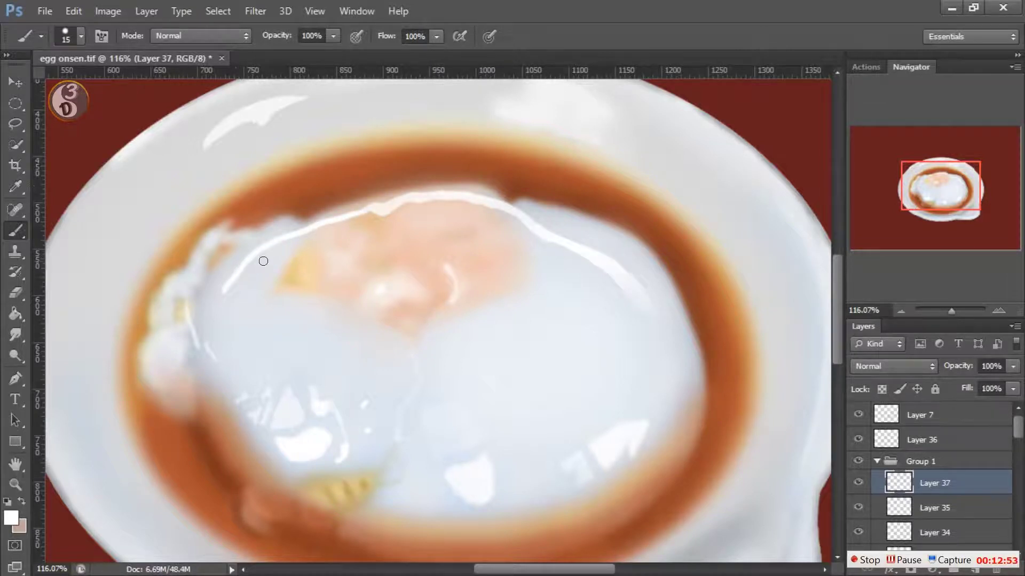
mouse_move(259, 247)
left_mouse_down()
mouse_move(215, 288)
mouse_move(270, 251)
mouse_move(277, 233)
mouse_move(364, 208)
left_mouse_up()
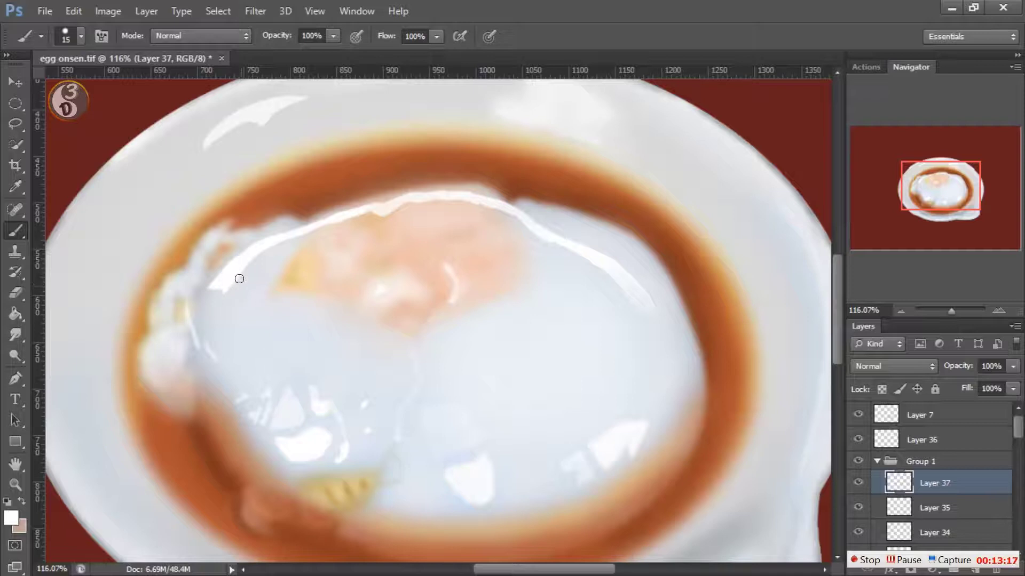
Step: Fade the highlight layer's fill to 79% and choose a light grey paint colour
left_click(1013, 389)
left_click_drag(1013, 407, 996, 420)
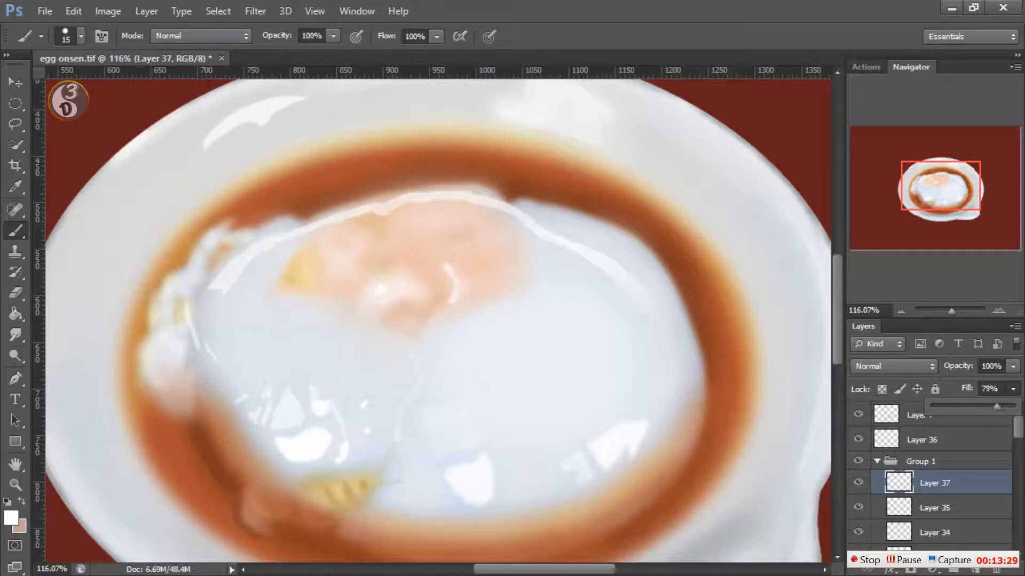
left_click(11, 518)
left_click(317, 366)
left_click(685, 298)
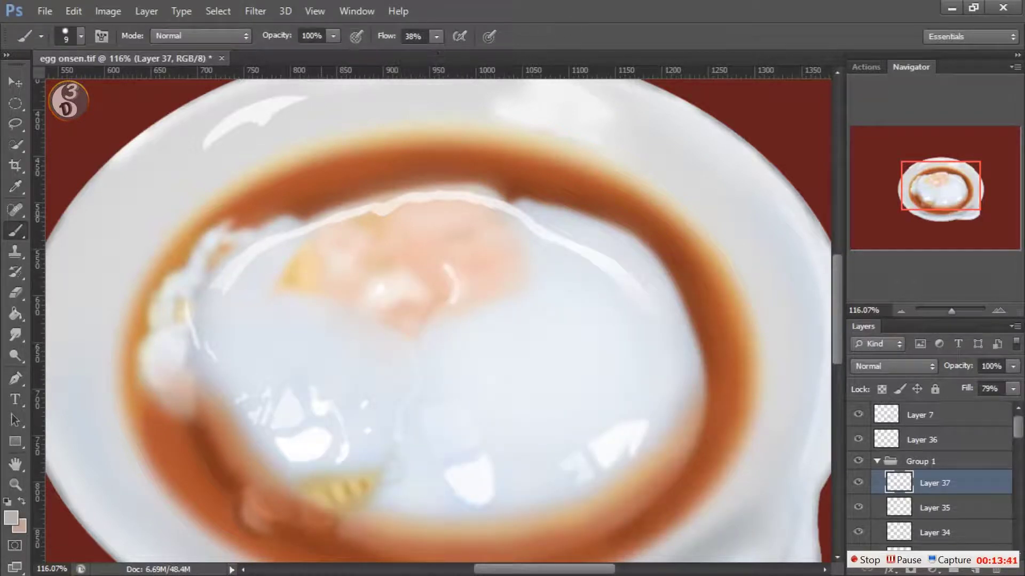
Step: Adjust the Brush, ending at 40% flow and size 25
left_click_drag(436, 36, 421, 53)
key("bracketright")
key("bracketright")
left_click(11, 518)
right_click(264, 242)
key("Escape")
key("shift+4")
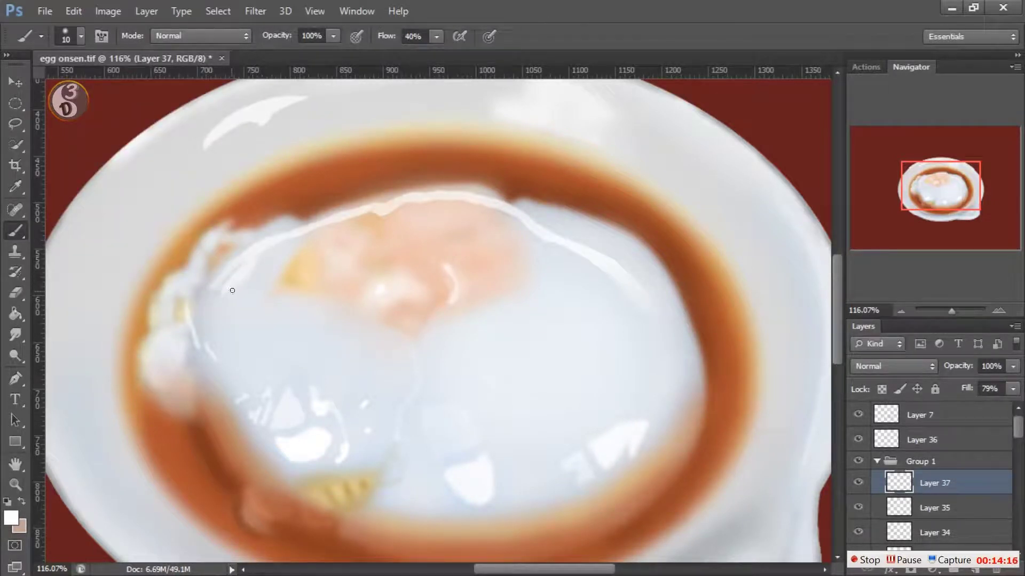
key("bracketright")
key("bracketright")
key("bracketright")
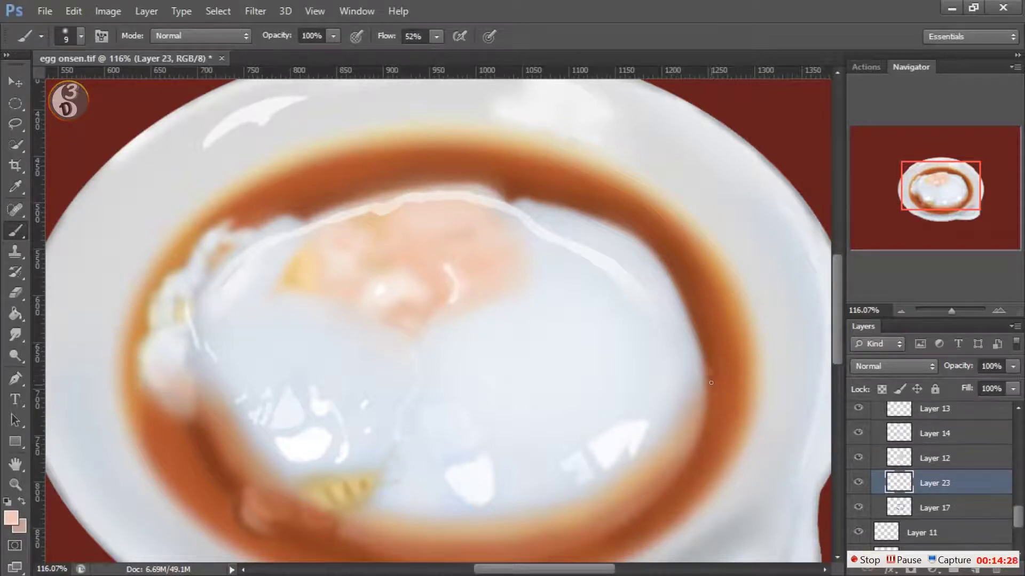
Step: Paint a light stroke on the sauce rim, then set flow to about 71% and brush size 15
left_click_drag(711, 382, 723, 409)
left_click_drag(436, 36, 455, 36)
left_click(10, 517)
key("Return")
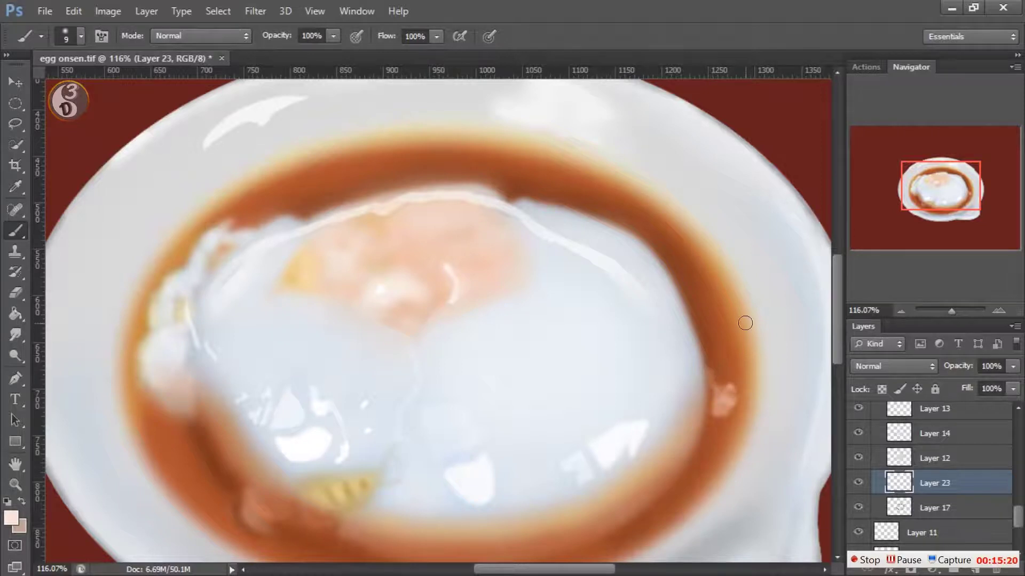
scroll(745, 323, "down", 3)
key("bracketright")
key("bracketright")
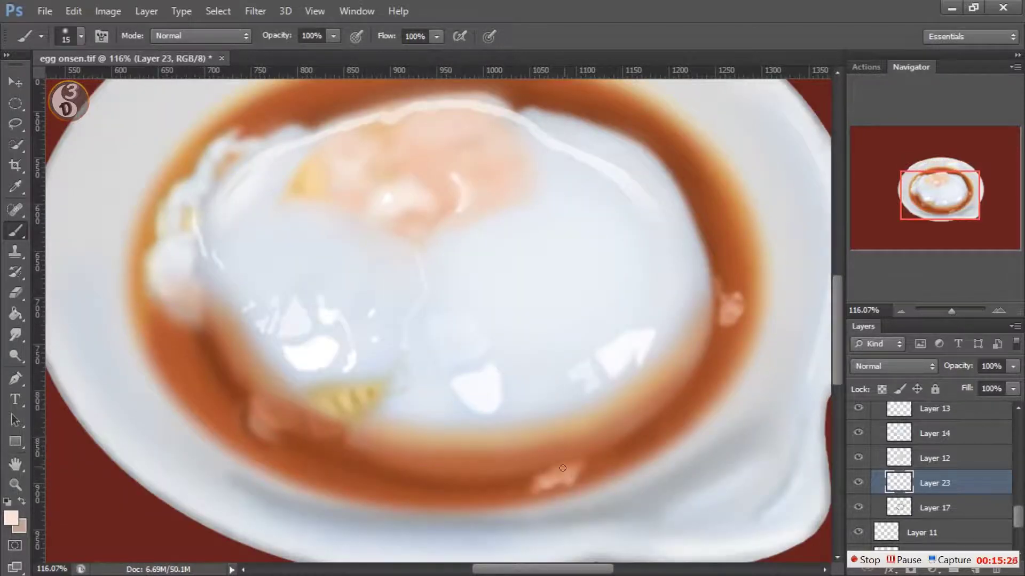
Step: Paint a salmon reflection on the sauce ring and switch to a paler pink
left_click(11, 518)
left_click(555, 478)
left_click(687, 298)
left_click_drag(589, 464, 619, 451)
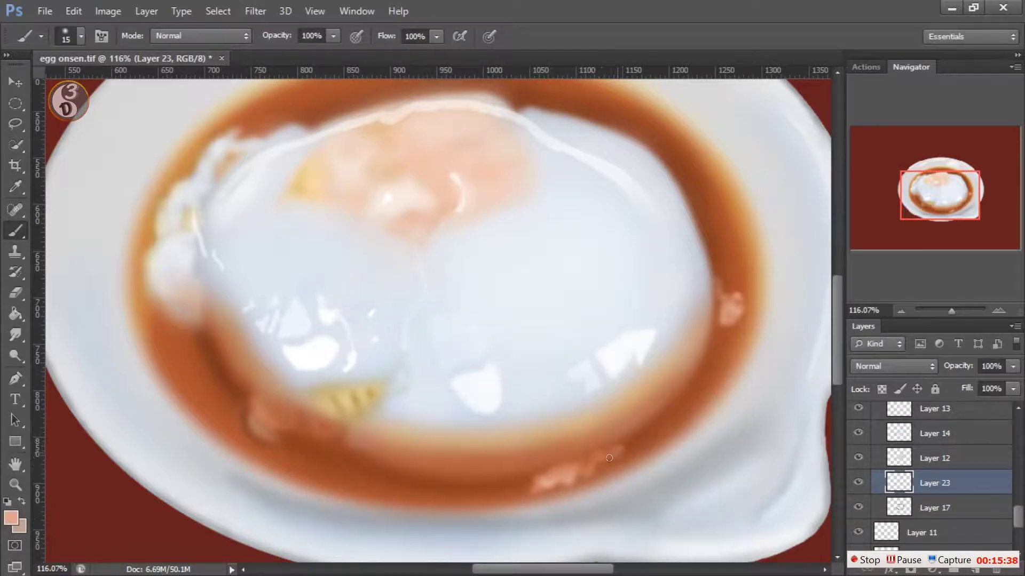
left_click(10, 518)
left_click(593, 466)
left_click(686, 297)
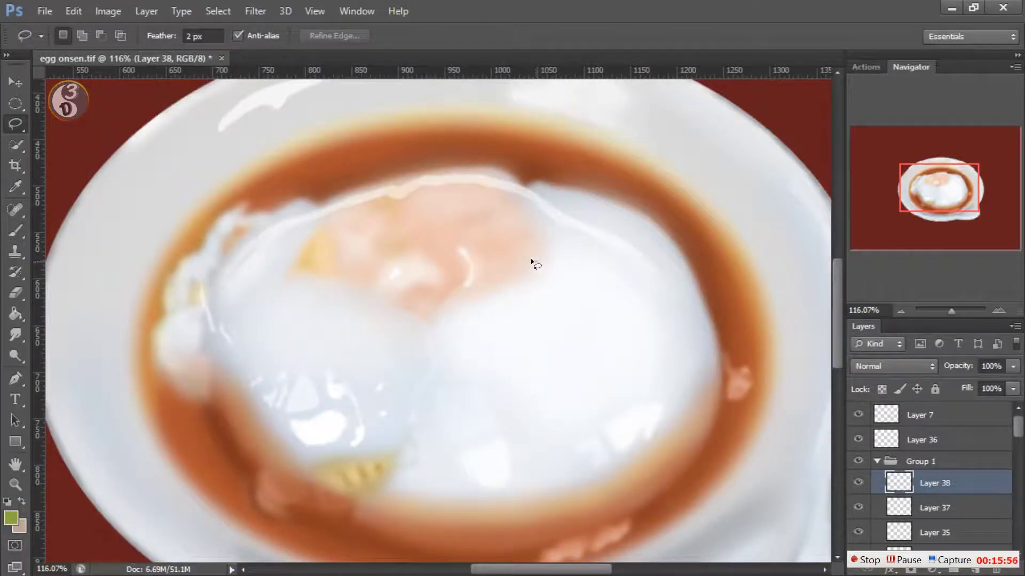
Step: Fill a lassoed round area green, add a layer, group them as Group 2, and reload the dot selection
left_click_drag(490, 290, 539, 264)
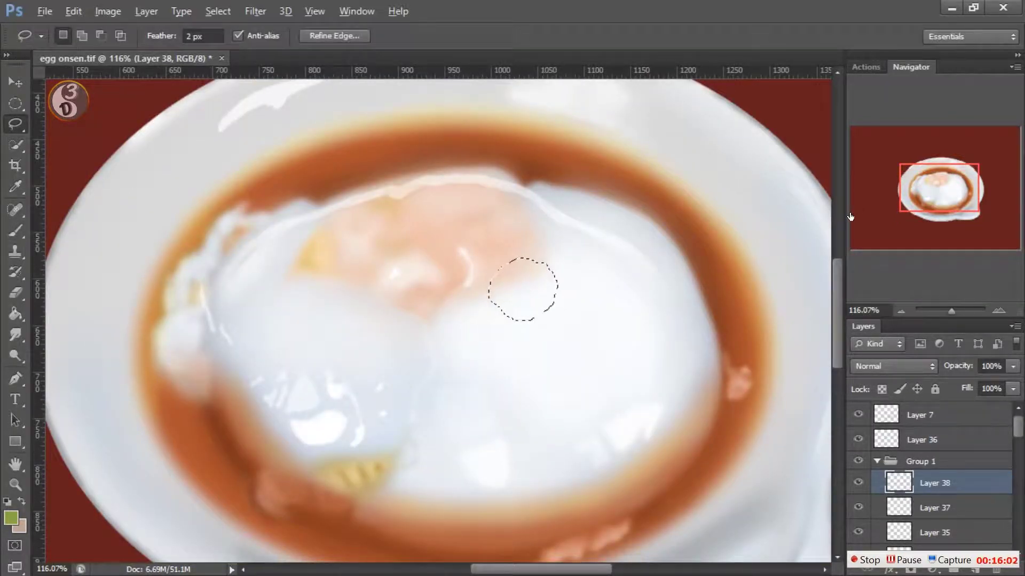
key("alt+BackSpace")
key("ctrl+d")
left_click(935, 507, "shift")
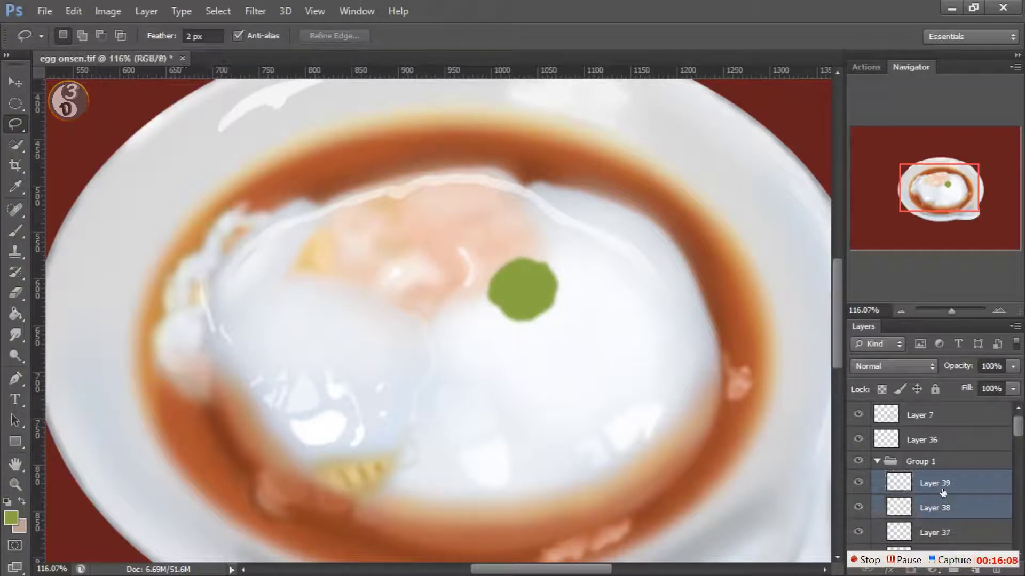
key("ctrl+g")
left_click(912, 501, "ctrl")
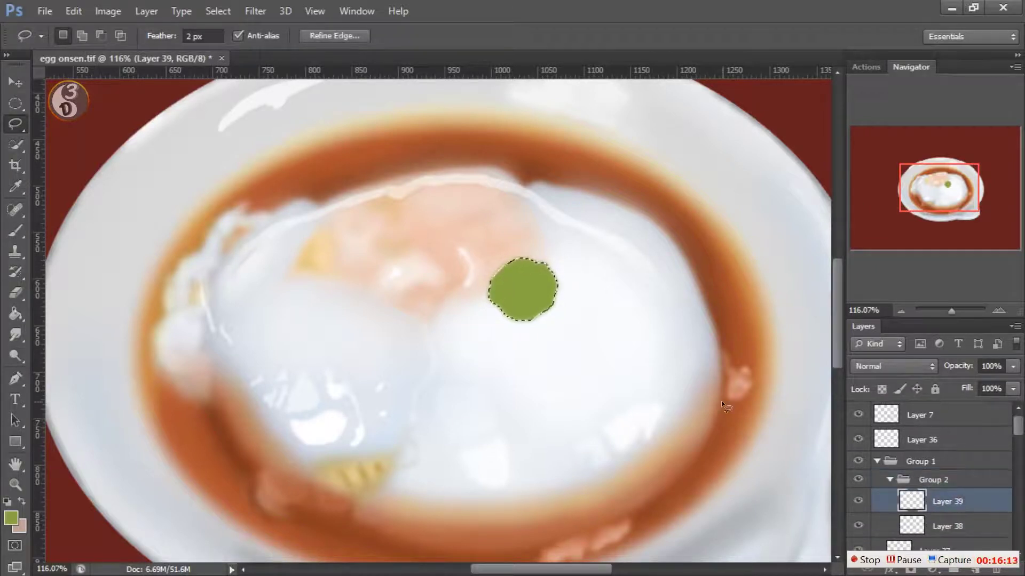
Step: Switch to the Brush and browse brush presets for texturing the dot
key("b")
left_click(80, 36)
scroll(197, 171, "down", 5)
left_click(245, 219)
left_click(11, 517)
Step: Repaint the green dot in a lighter green
left_click(418, 346)
key("Return")
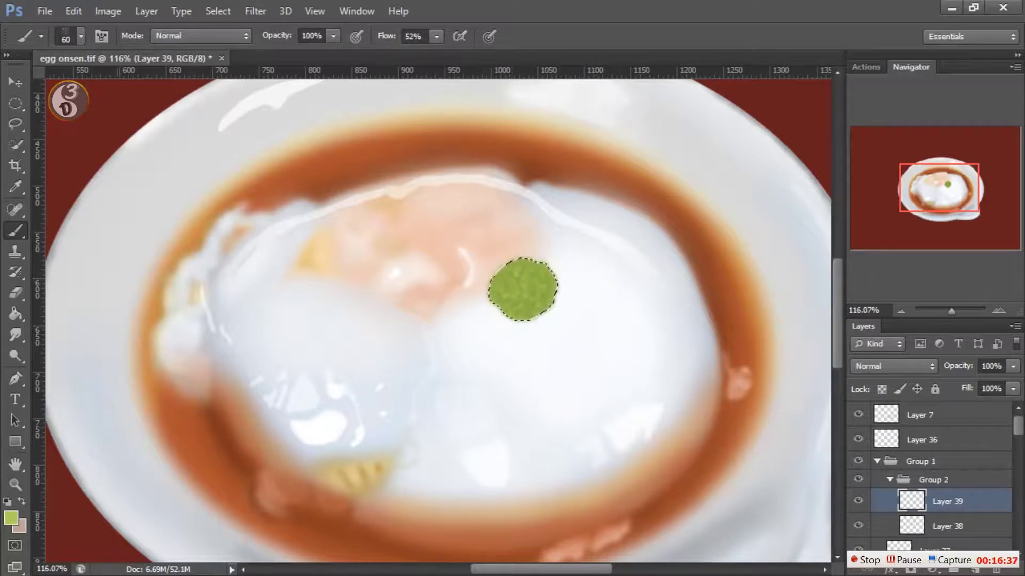
left_click(11, 517)
left_click(469, 345)
left_click(685, 298)
mouse_move(512, 299)
left_mouse_down()
mouse_move(488, 307)
mouse_move(542, 286)
mouse_move(502, 294)
left_mouse_up()
Step: Texture the dot with pale yellow-green speckles using a size 150 brush
left_click(11, 517)
left_click(682, 298)
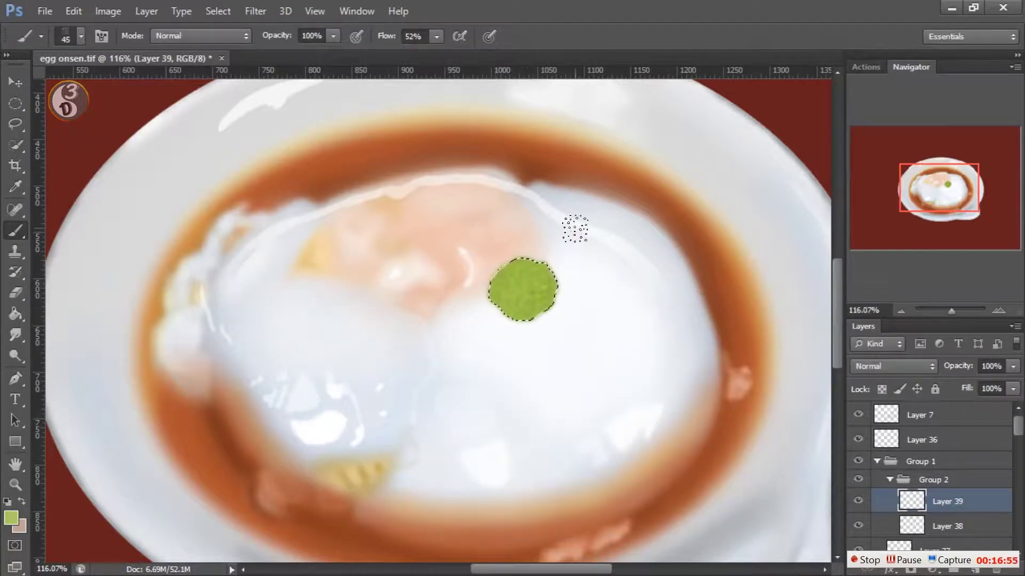
left_click(11, 516)
left_click(684, 297)
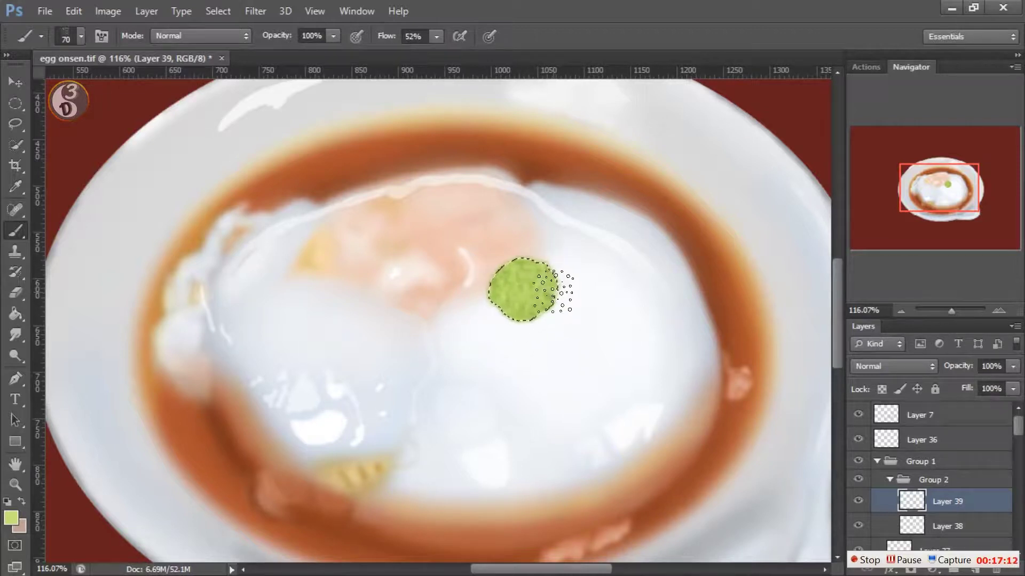
key("bracketright")
key("bracketright")
key("bracketright")
left_click(10, 516)
left_click(380, 318)
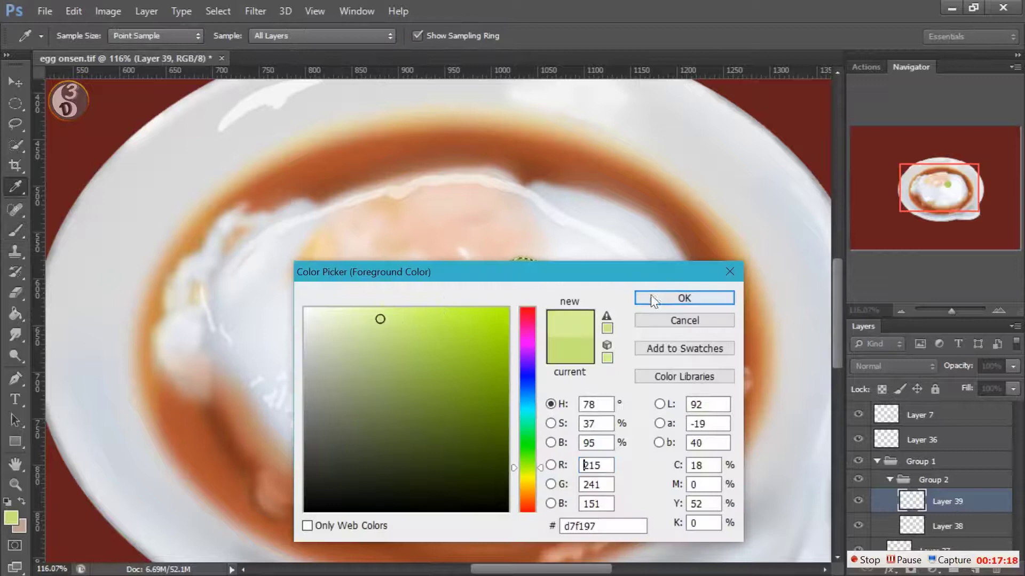
left_click(653, 297)
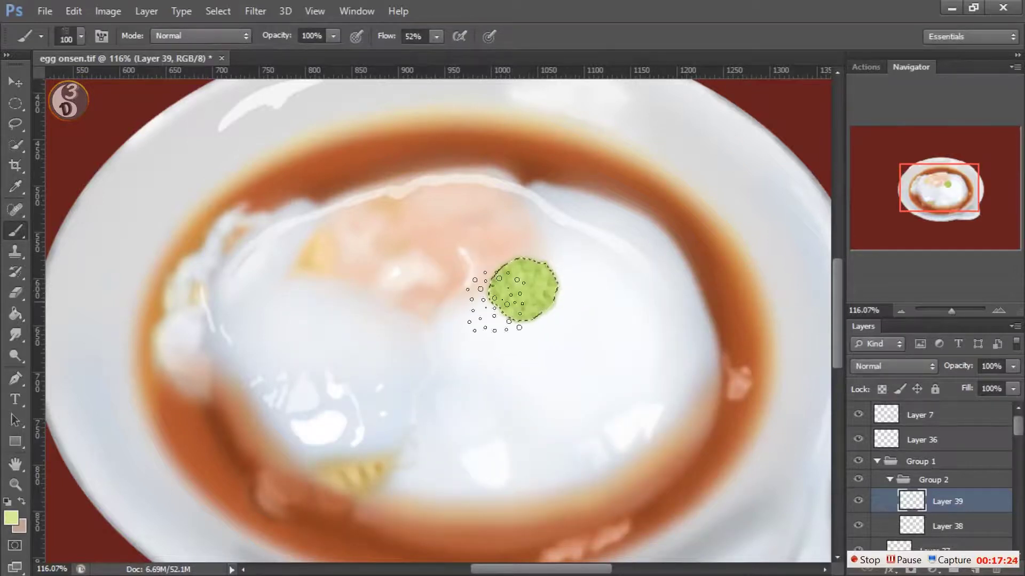
key("bracketright")
key("bracketright")
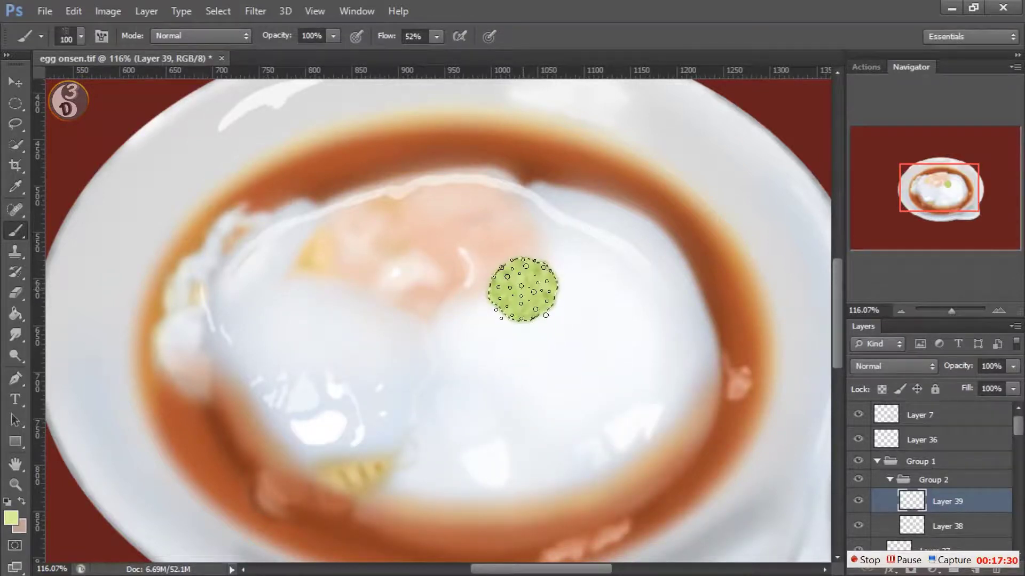
mouse_move(512, 283)
left_mouse_down()
mouse_move(526, 297)
mouse_move(560, 240)
left_mouse_up()
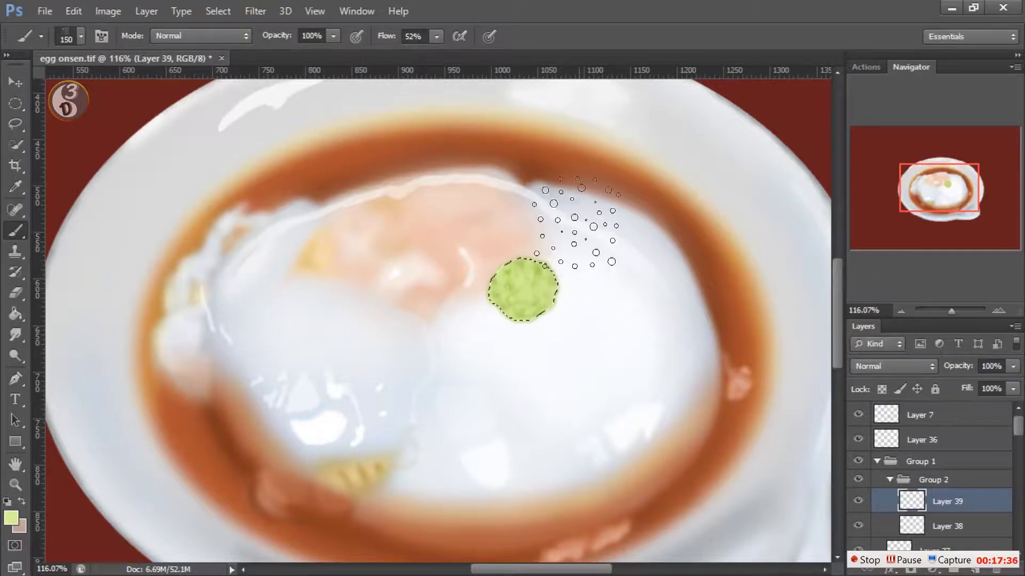
Step: Add saturated green speckles at brush size 80, deselect, and paint light strokes on the blob
left_click(10, 516)
left_click(382, 320)
left_click(683, 298)
key("bracketleft")
key("bracketleft")
key("bracketleft")
left_click_drag(522, 286, 513, 299)
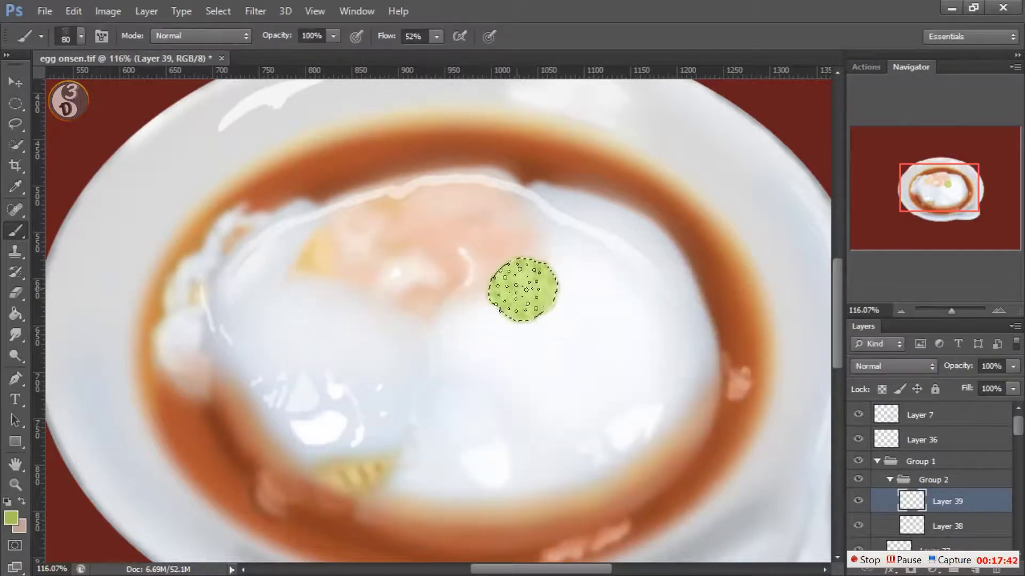
key("ctrl+d")
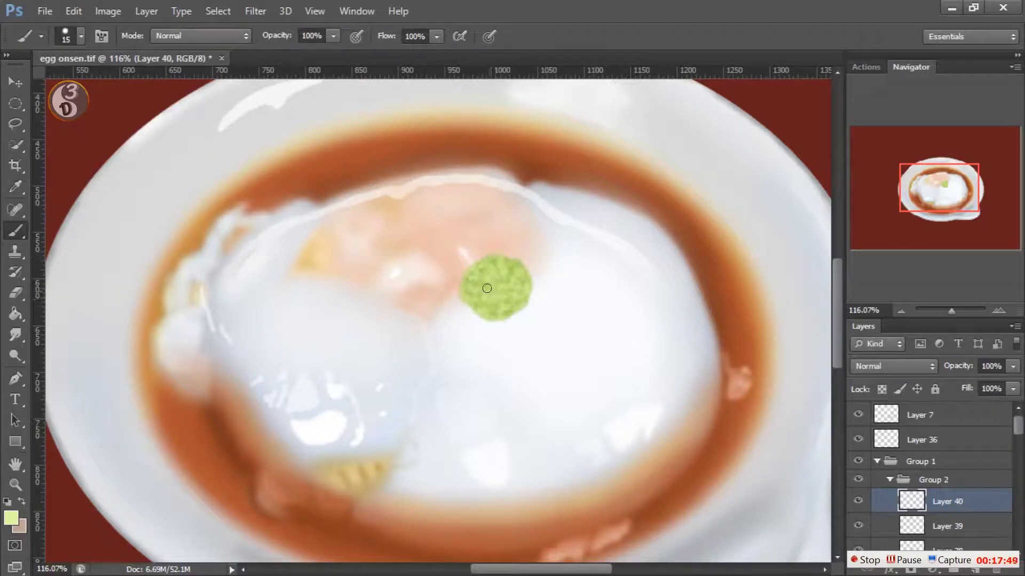
mouse_move(483, 285)
left_mouse_down()
mouse_move(496, 304)
mouse_move(488, 314)
left_mouse_up()
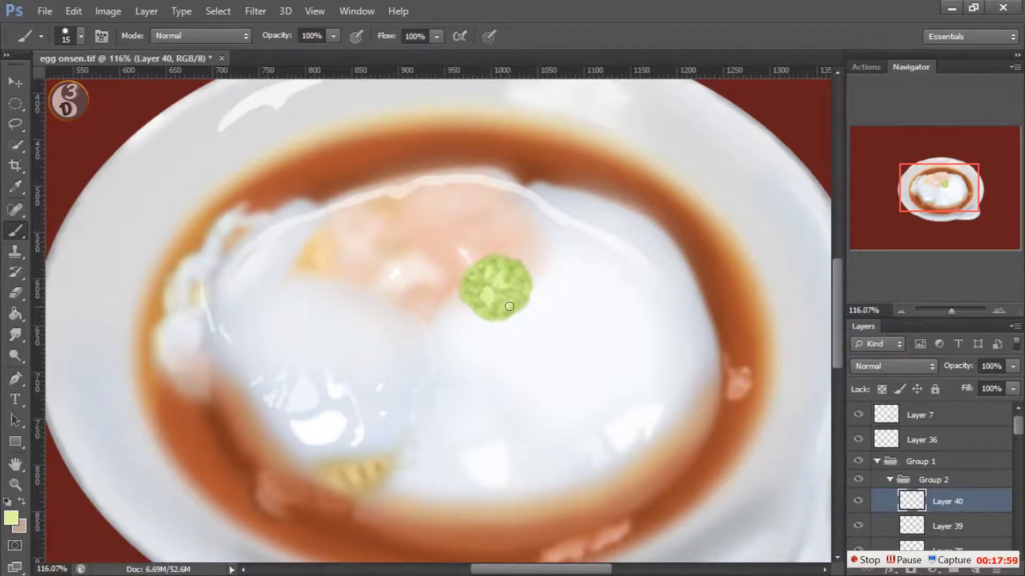
Step: Dab light-green highlights, then darker green with a soft round brush at 60% flow
mouse_move(518, 305)
left_mouse_down()
mouse_move(507, 283)
mouse_move(478, 295)
left_mouse_up()
left_click(10, 518)
left_click(382, 367)
left_click(681, 298)
left_click(81, 35)
double_click(96, 211)
left_click_drag(437, 38, 422, 52)
left_click_drag(497, 294, 507, 286)
Step: Shrink the brush to size 8 and raise flow to 73%
left_click(11, 518)
left_click(682, 297)
key("shift+7")
key("shift+3")
key("bracketleft")
key("bracketleft")
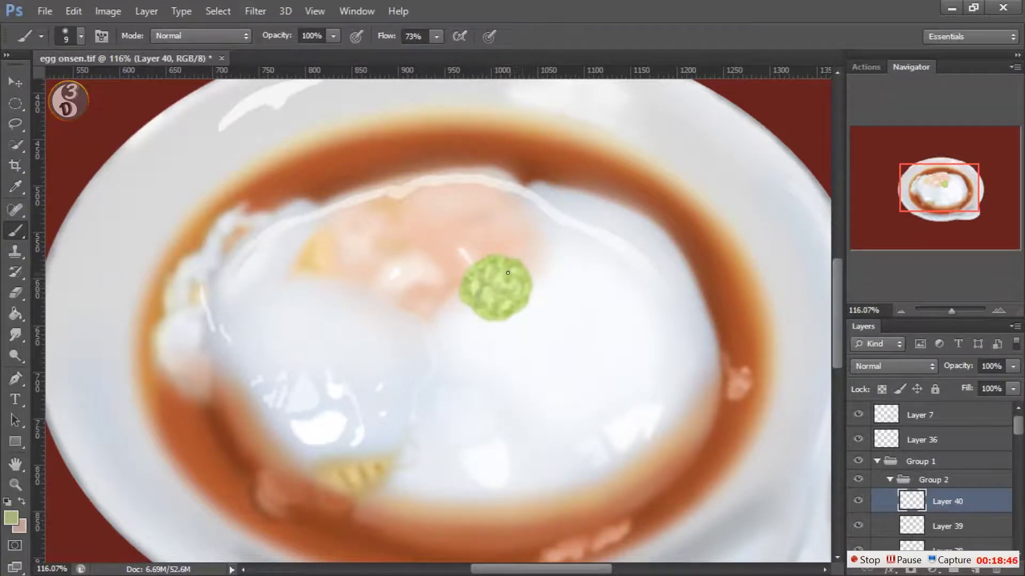
left_click(11, 517)
left_click(683, 297)
left_click(81, 36)
key("bracketleft")
Step: Try a dark green outline on new Layer 41 at about 52% fill, then delete the layer
left_click(974, 569, "ctrl")
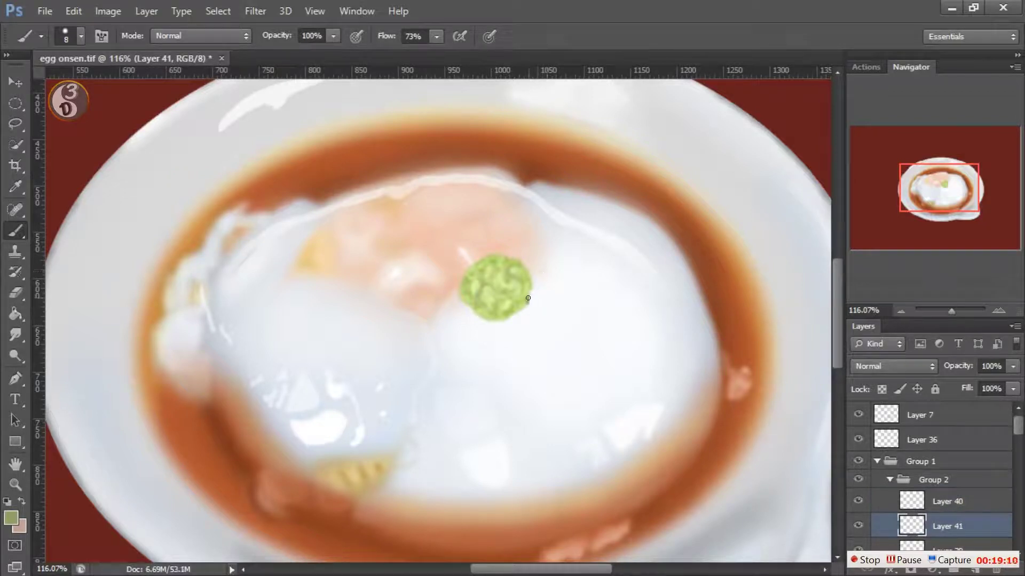
mouse_move(530, 295)
left_mouse_down()
mouse_move(530, 278)
mouse_move(490, 253)
mouse_move(464, 271)
mouse_move(456, 305)
mouse_move(488, 323)
mouse_move(530, 295)
left_mouse_up()
left_click(1013, 388)
left_click_drag(976, 406, 973, 406)
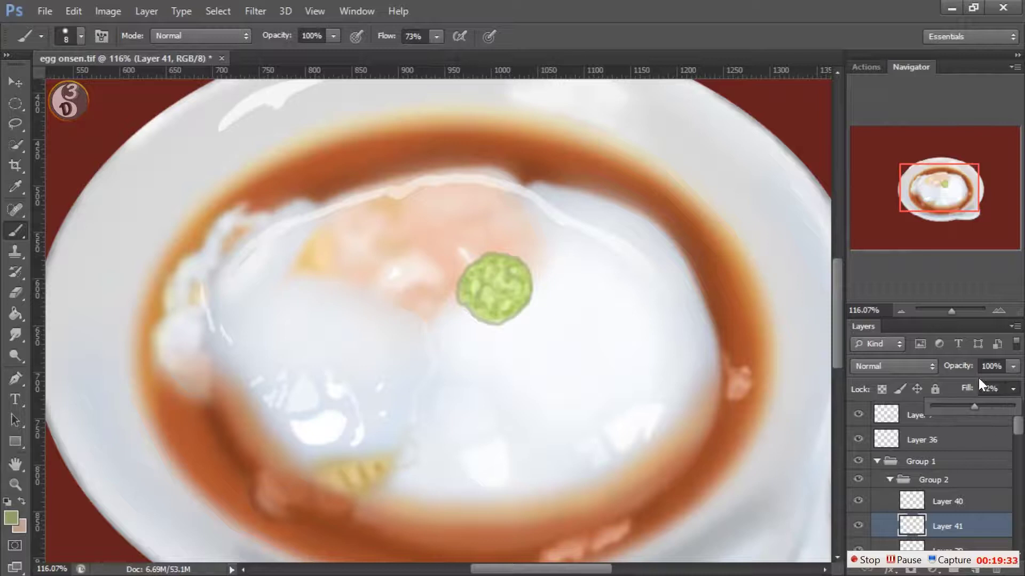
key("Delete")
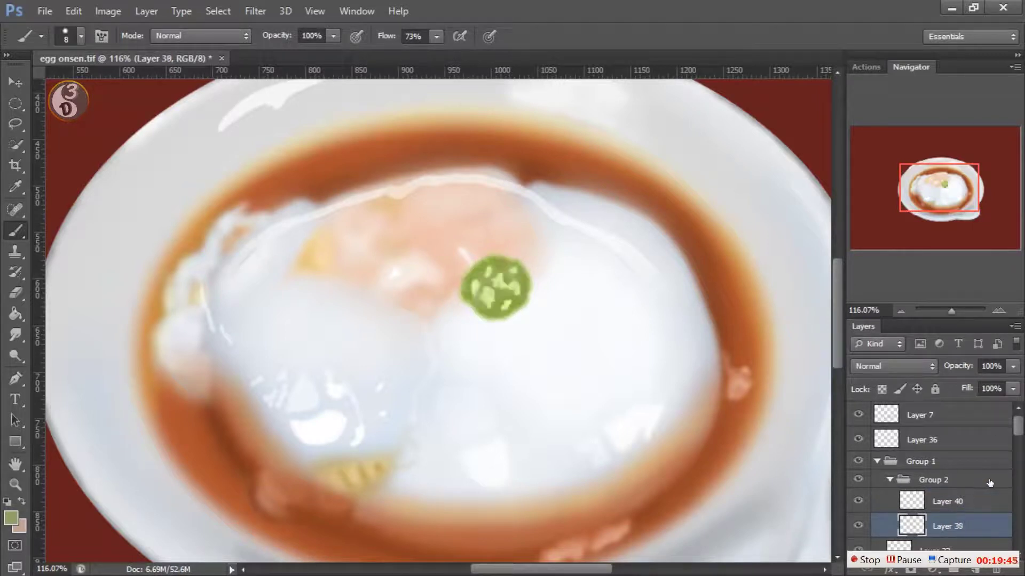
Step: Load Layer 40's green ball outline and repaint it smoother and lighter with a half-flow soft brush on a new layer
scroll(992, 475, "down", 2)
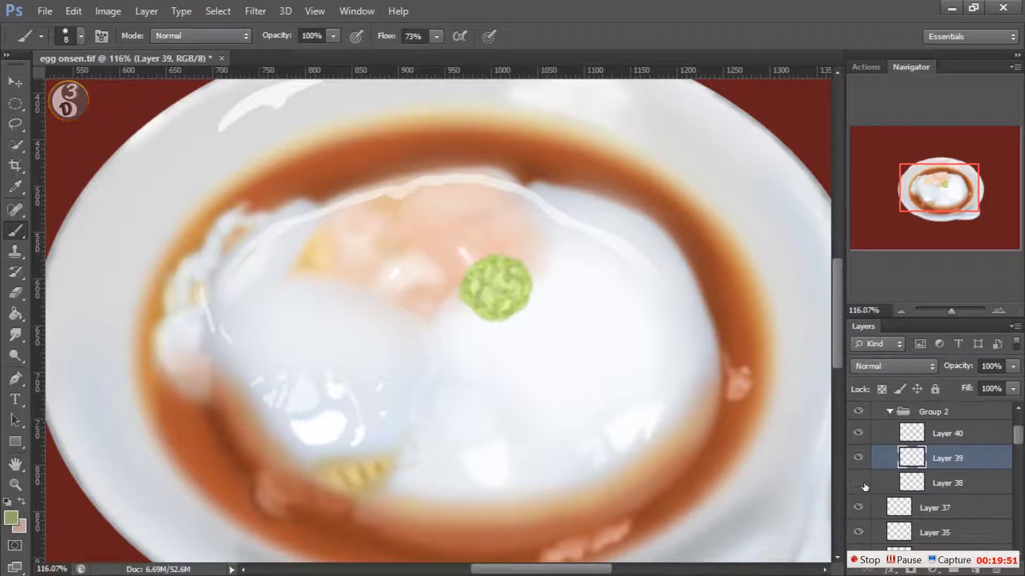
left_click(947, 433)
left_click(912, 433, "ctrl")
left_click(975, 570)
left_click(11, 516)
left_click(684, 297)
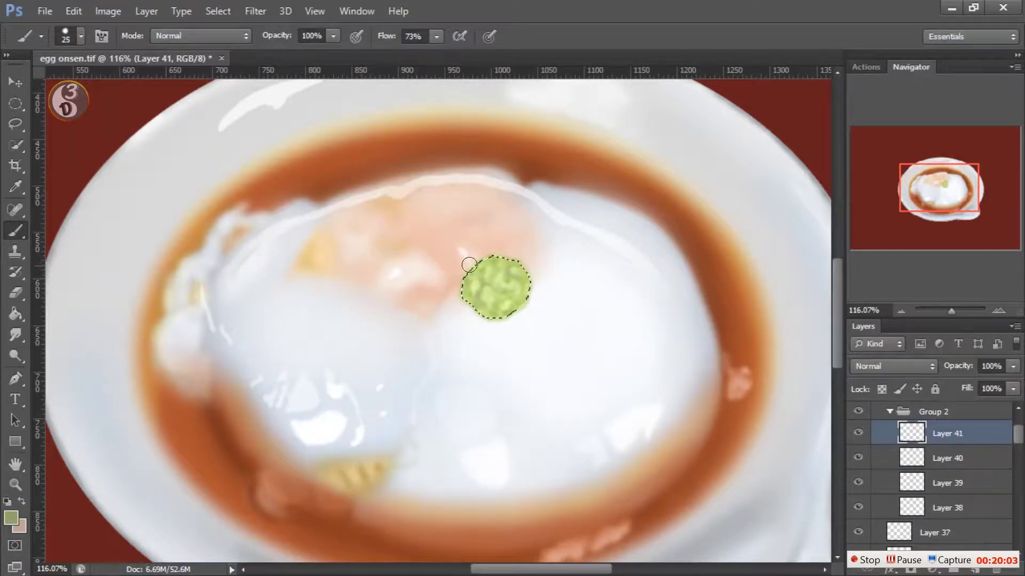
left_click(81, 36)
double_click(96, 211)
left_click_drag(386, 35, 374, 36)
left_click_drag(505, 274, 492, 286)
Step: Set up a light green scattered-dot brush at size 70 and 66% flow on a new layer above Layer 39
left_click(862, 462)
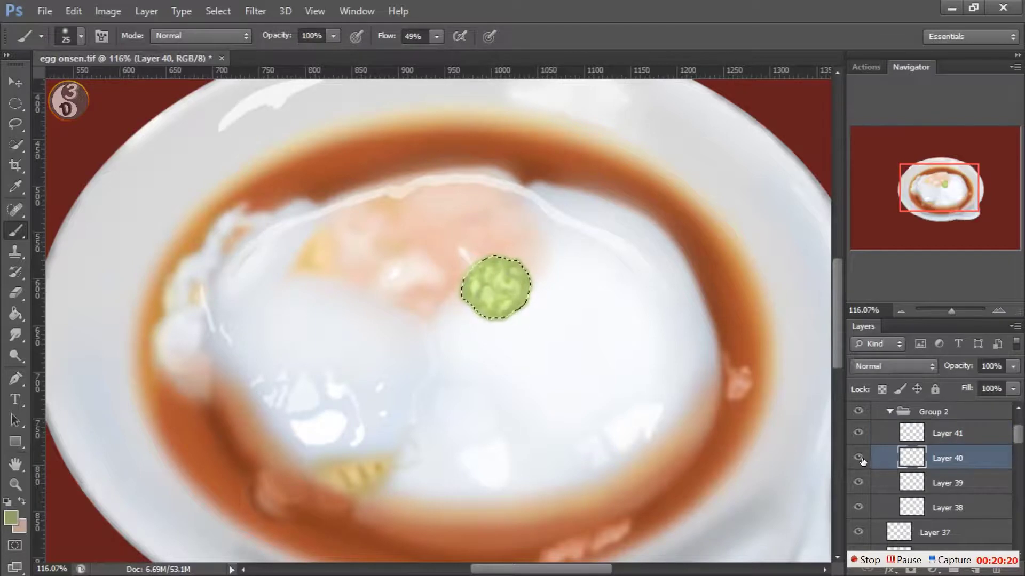
left_click(940, 477)
left_click(974, 570)
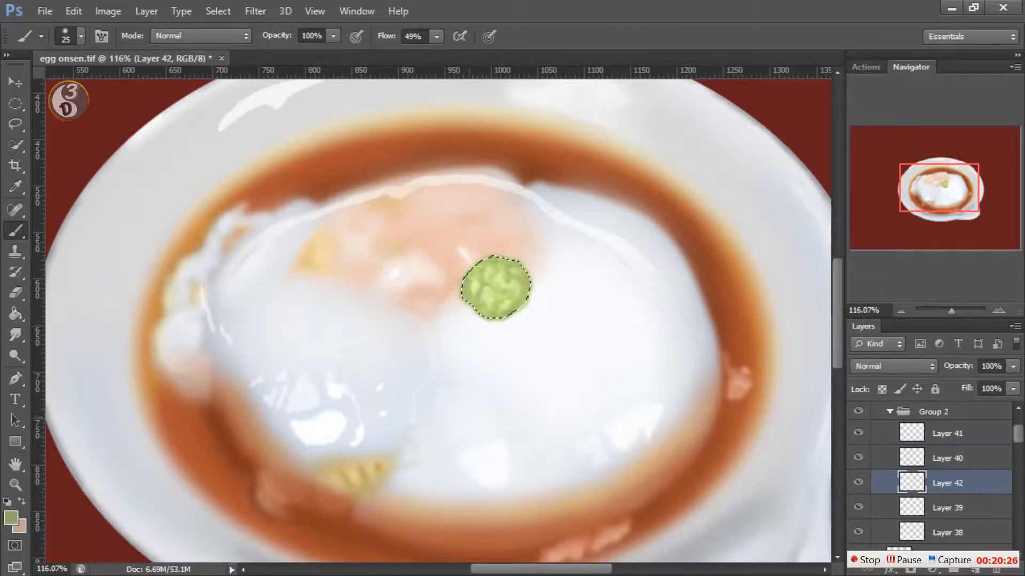
left_click(11, 517)
left_click(683, 297)
left_click(80, 35)
double_click(96, 270)
left_click(11, 516)
left_click(683, 298)
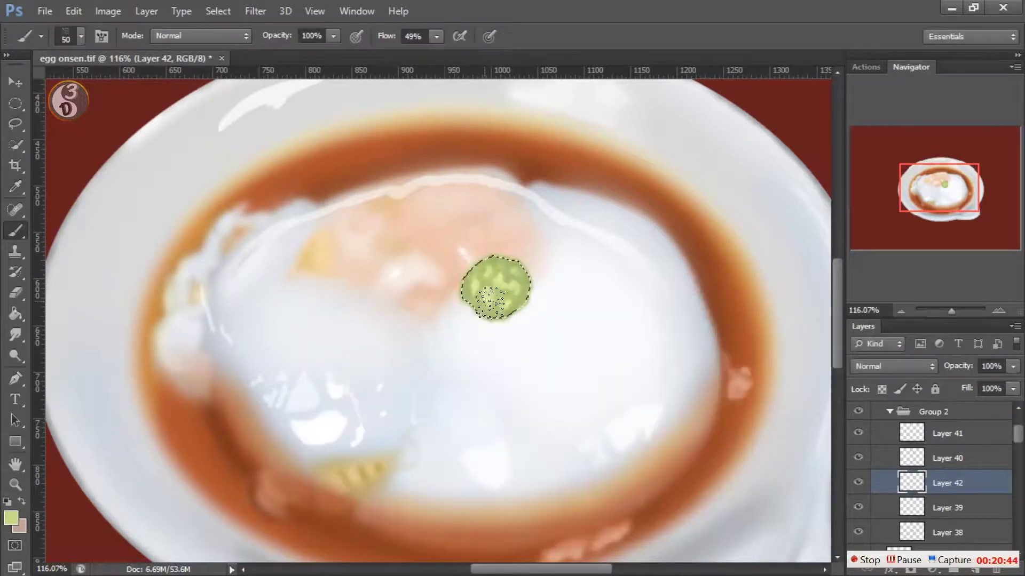
key("bracketright")
key("bracketright")
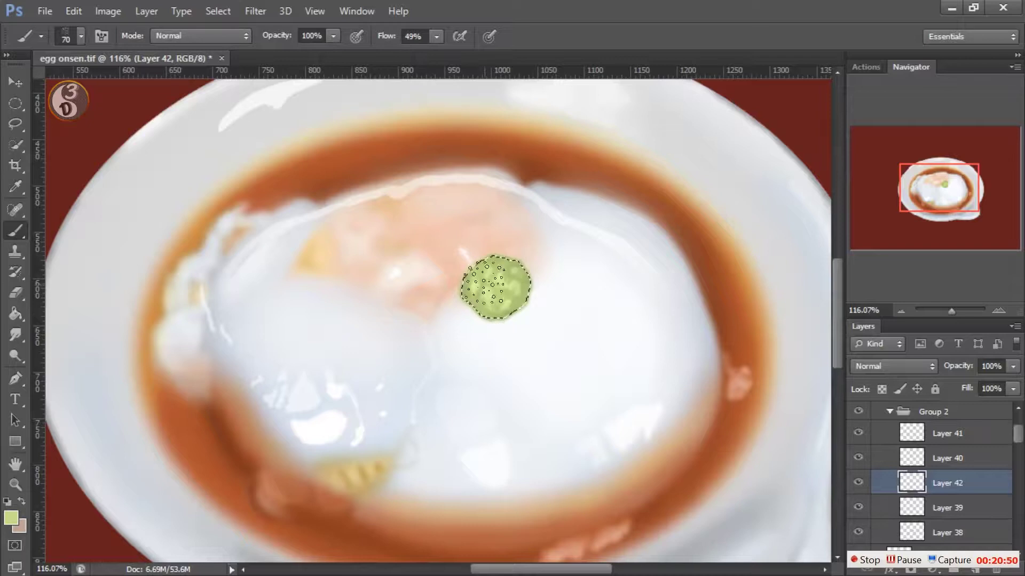
key("shift+6")
key("shift+6")
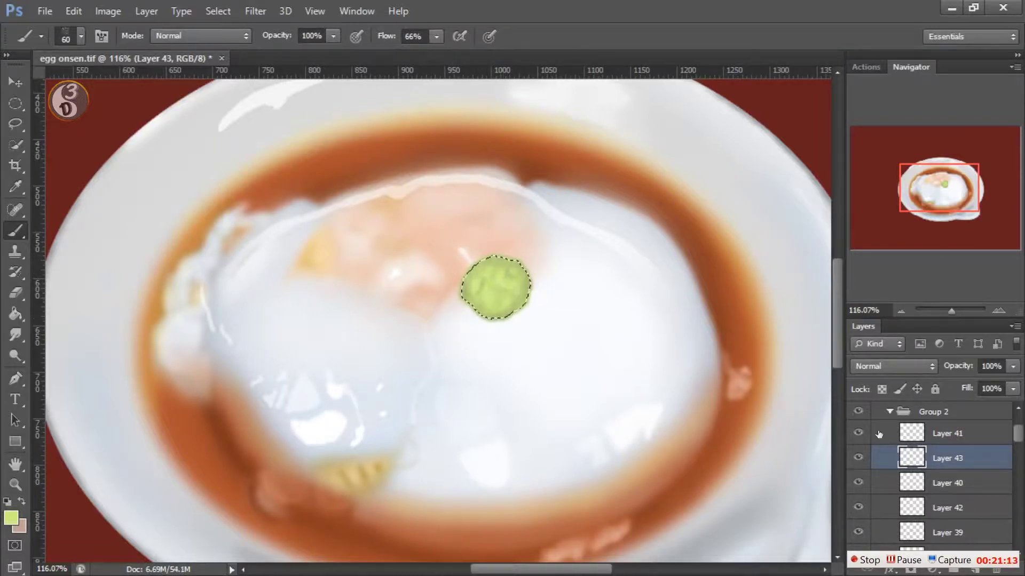
Step: Toggle Layers 40 and 41 to compare the speckled texture, and deselect the green blob
left_click(859, 483)
left_click(858, 483)
key("ctrl+d")
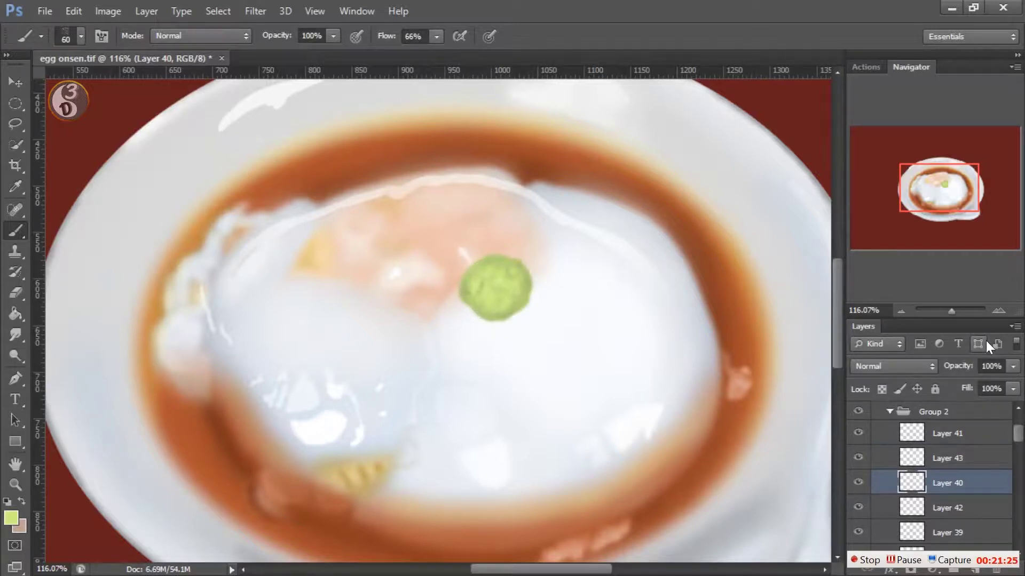
left_click(858, 434)
left_click(870, 439)
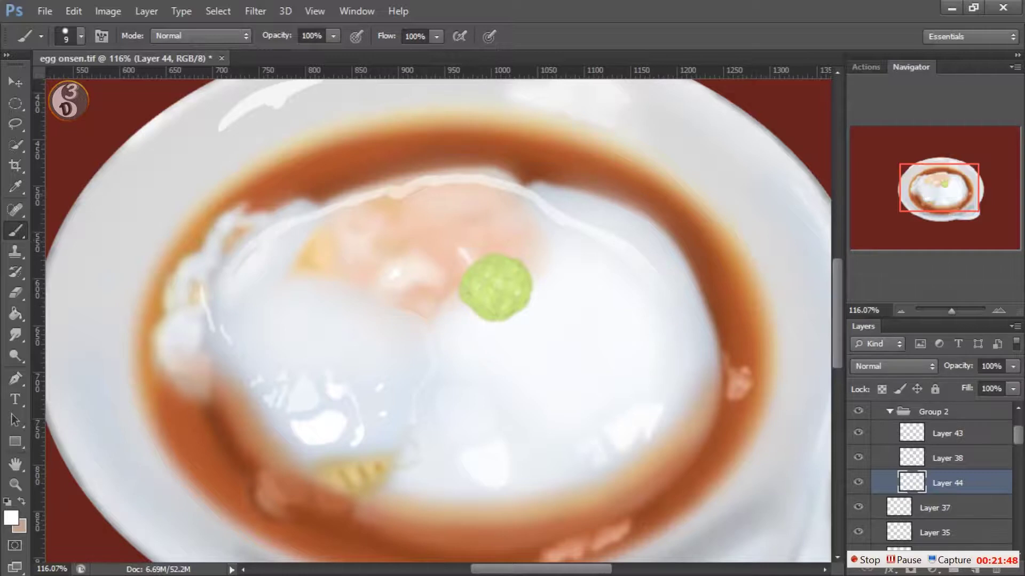
scroll(1009, 427, "up", 2)
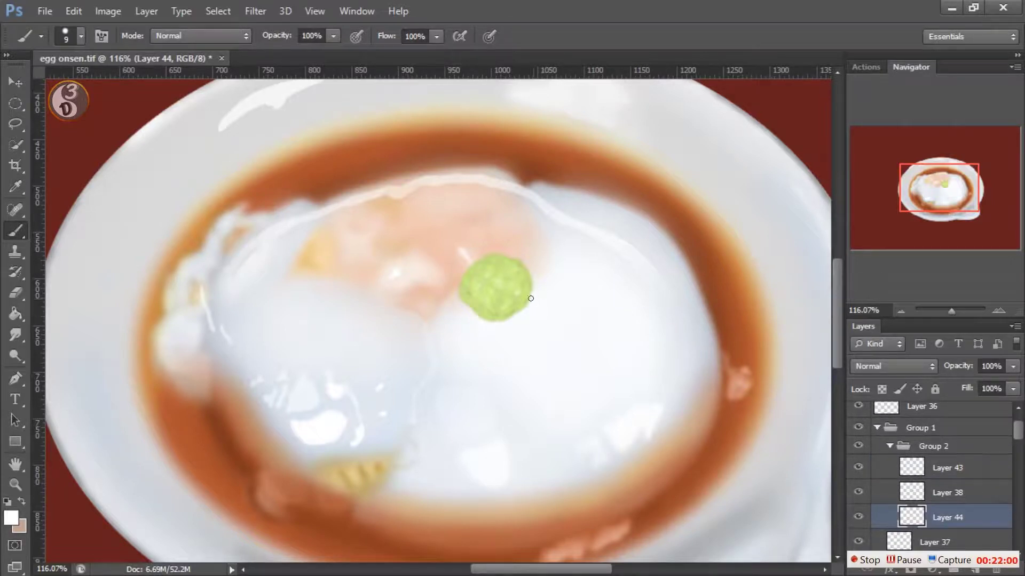
Step: Sample the wasabi green and smooth the ball's bottom edge with a size 30 soft brush
left_click(10, 517)
left_click(687, 297)
key("i")
left_click(501, 282)
left_click(11, 518)
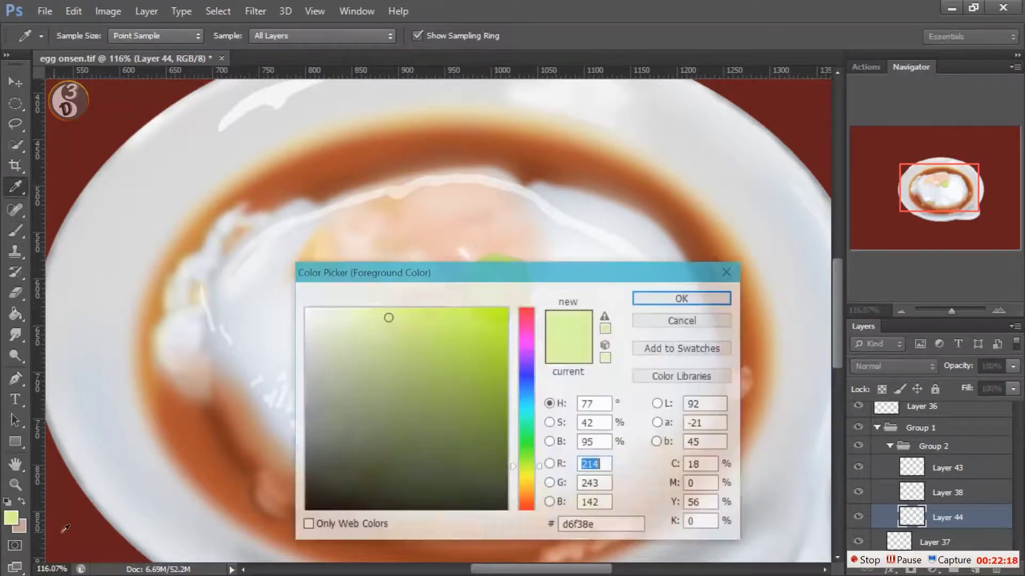
left_click(681, 300)
key("b")
left_click(81, 36)
double_click(99, 227)
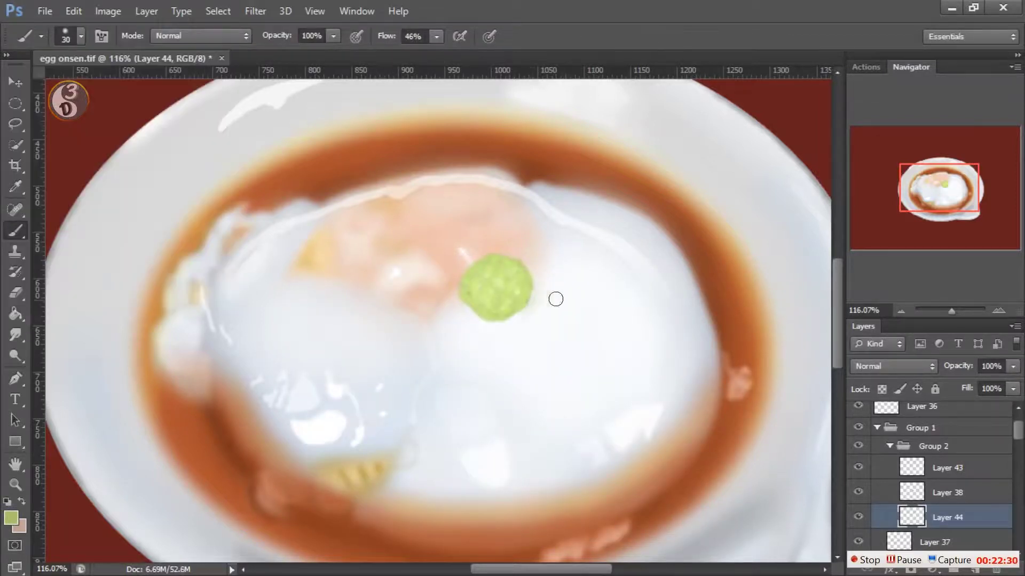
mouse_move(502, 318)
left_mouse_down()
mouse_move(528, 283)
mouse_move(462, 266)
left_mouse_up()
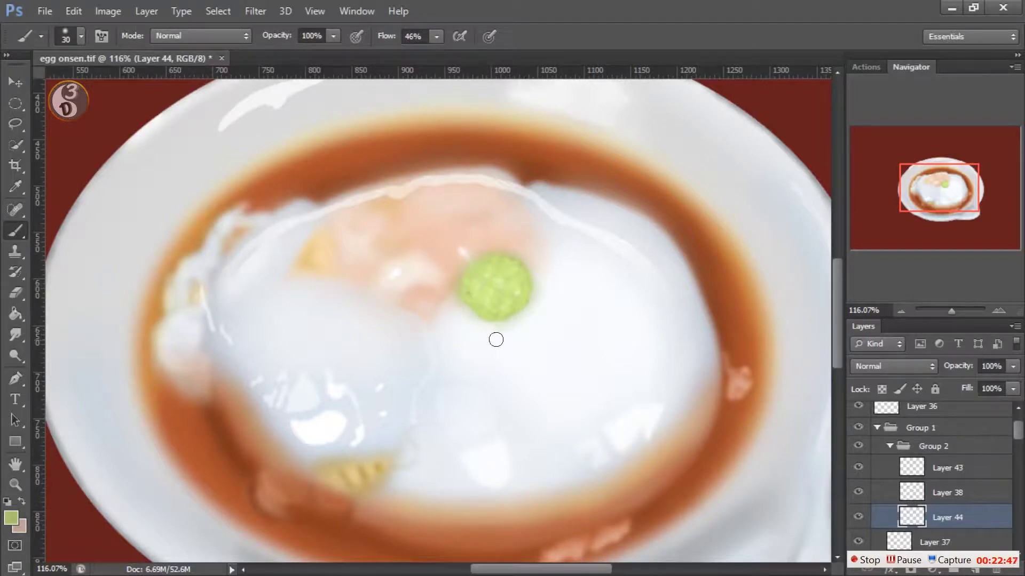
Step: On a new layer, dab a white rim below the wasabi with a small hard brush, fill about 70%
left_click(974, 570)
left_click(11, 518)
left_click(309, 307)
left_click(682, 295)
left_click_drag(437, 36, 486, 54)
left_click(82, 37)
double_click(47, 232)
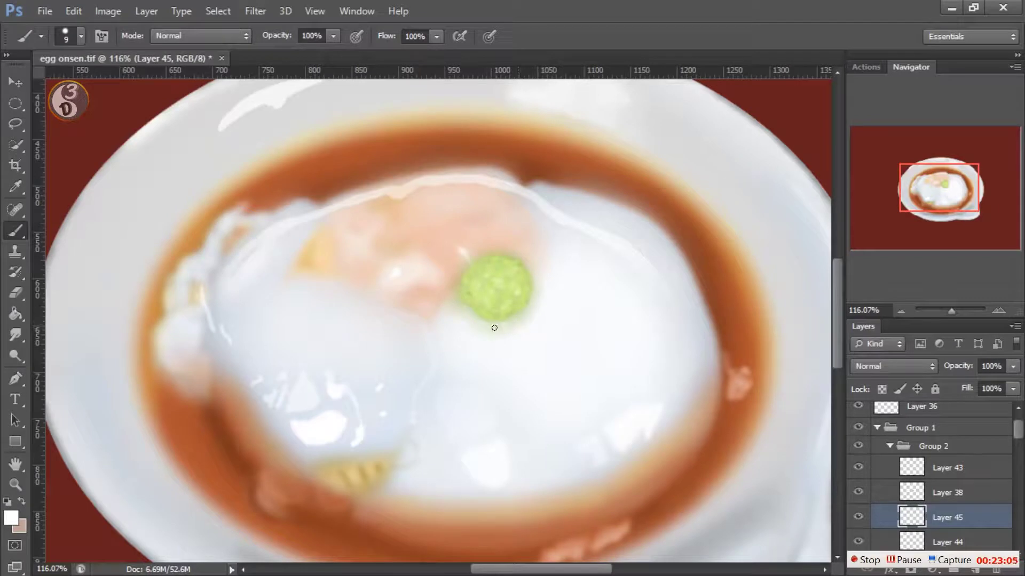
left_click(498, 324)
left_click(80, 36)
left_click(458, 292)
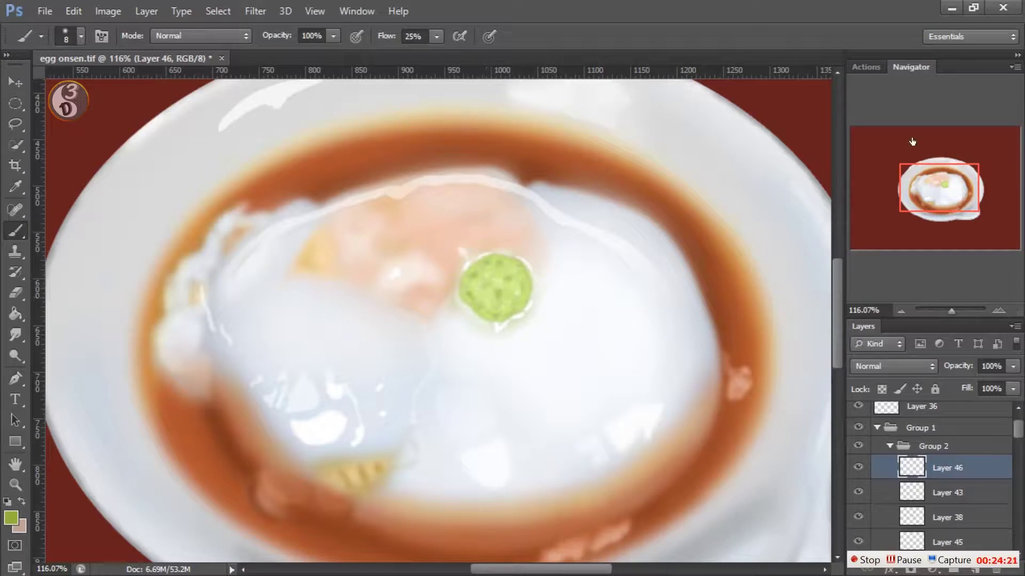
left_click_drag(1006, 393, 987, 408)
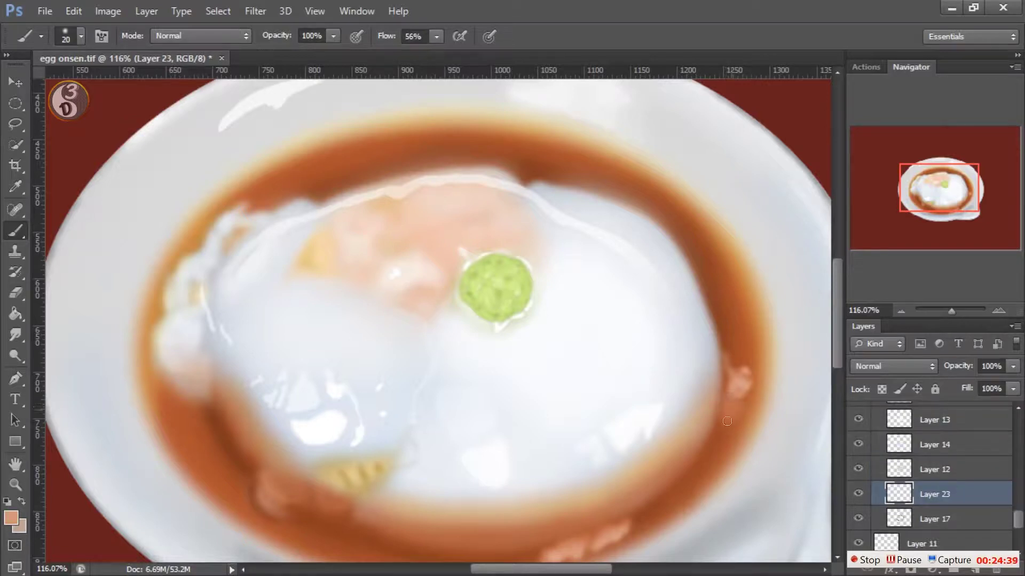
Step: Set brush flow to 100%, a pale pinkish-white paint colour, and brush size 10
left_click(436, 36)
left_click_drag(439, 48, 480, 53)
left_click(10, 516)
left_click(664, 298)
left_click(10, 517)
left_click(667, 297)
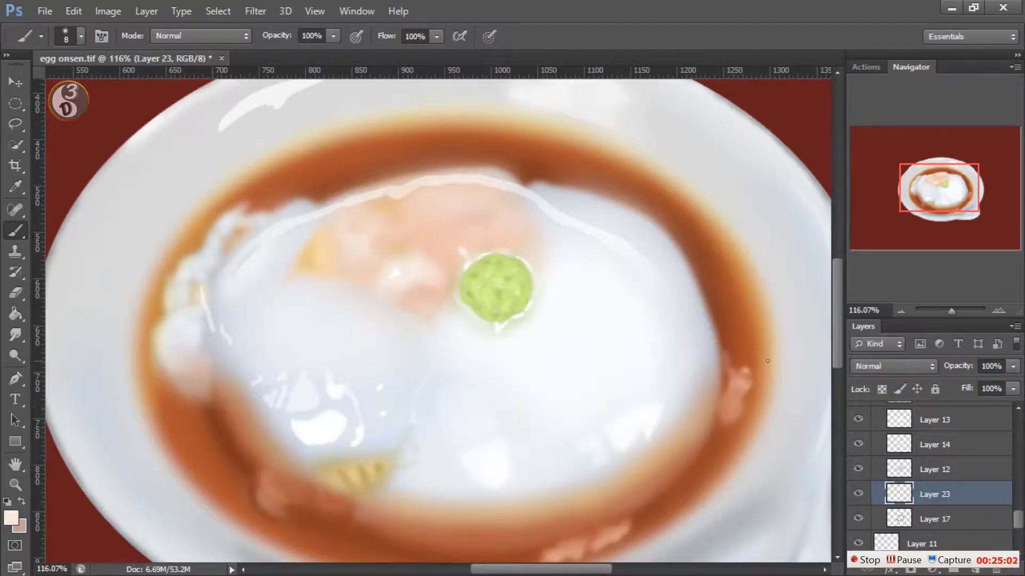
left_click(80, 36)
left_click(665, 34)
key("i")
left_click(704, 296)
key("bracketright")
key("bracketright")
key("bracketright")
Step: Paint a pink highlight on the sauce ring's right edge, then add Layer 47 with near-white paint
left_click_drag(730, 420, 714, 437)
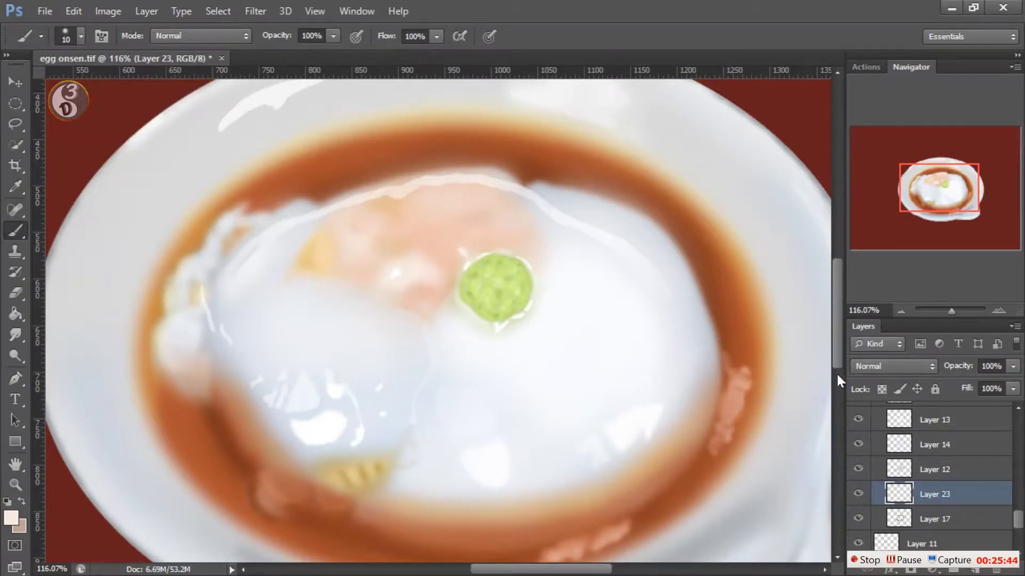
left_click(703, 289)
key("Return")
left_click(988, 570)
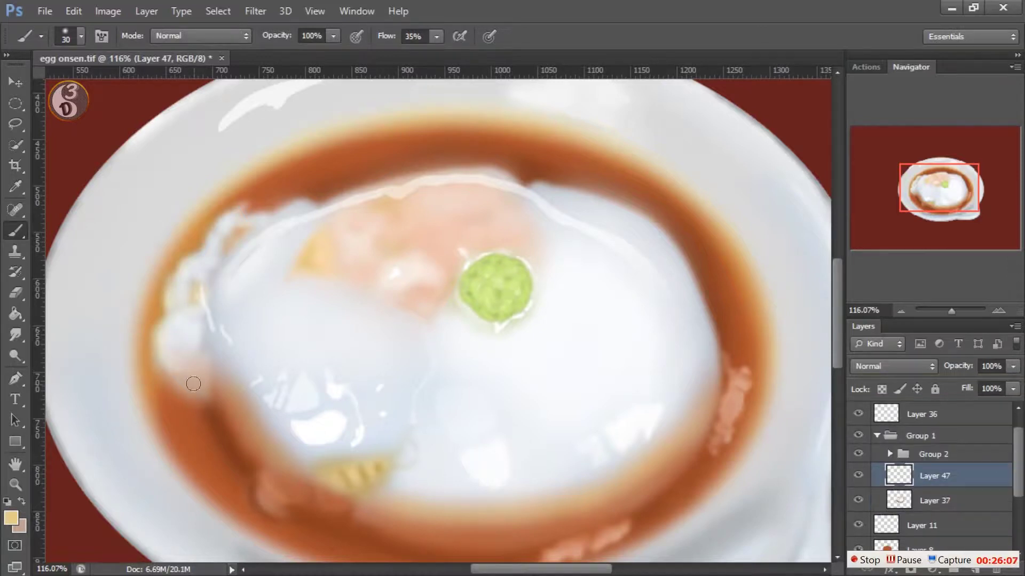
Step: Brush cream highlights on the egg's lower left edge, then sample orange-brown sauce colours
left_click_drag(172, 376, 214, 389)
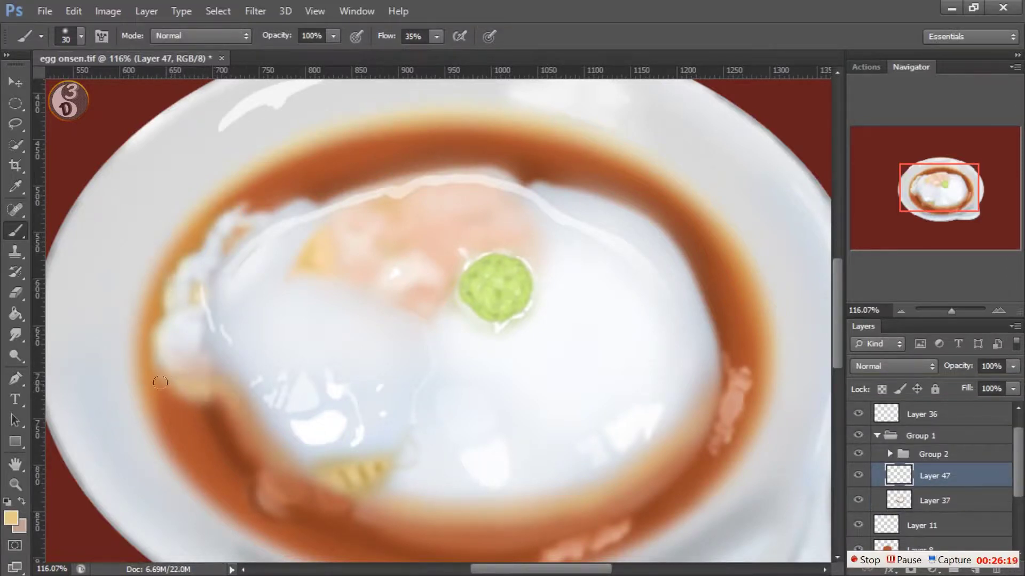
left_click_drag(162, 387, 179, 384)
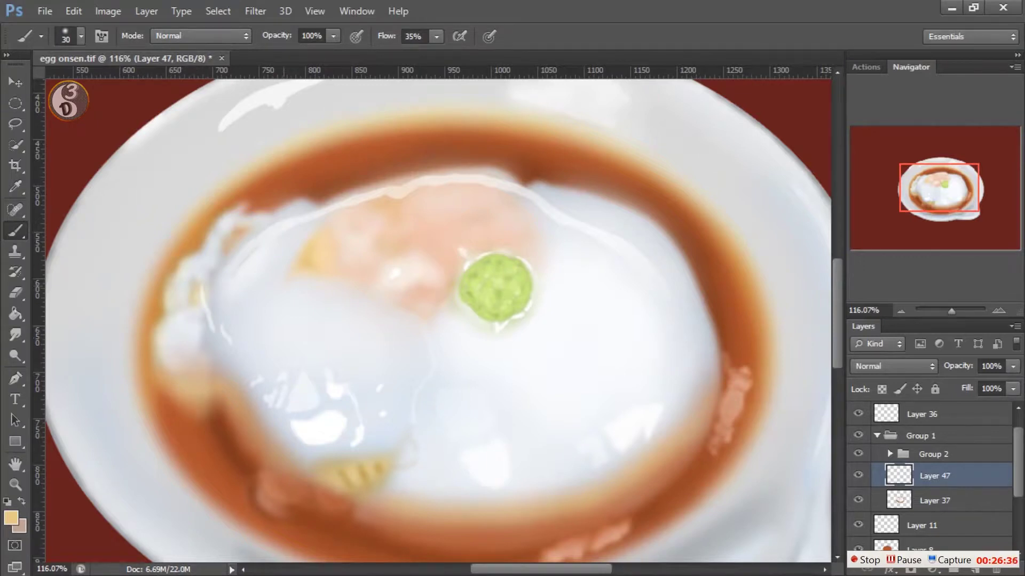
key("i")
left_click(228, 452)
left_click(11, 516)
key("Return")
key("b")
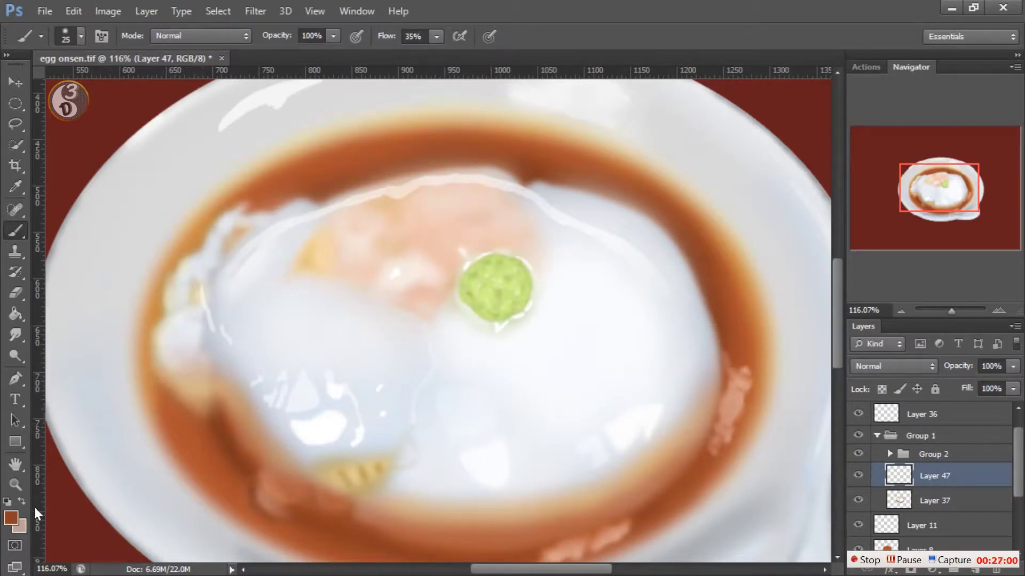
left_click(223, 470, "alt")
left_click(11, 517)
left_click(200, 410)
key("Return")
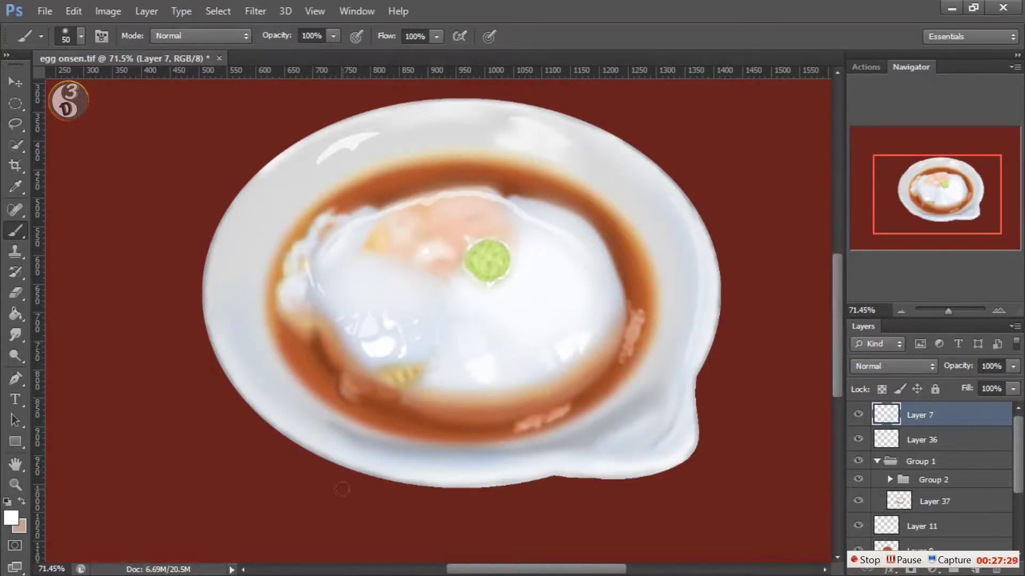
Step: Switch to the Blur tool with a size 50 brush
right_click(24, 347)
left_click(53, 335)
left_click(80, 36)
left_click(661, 402)
key("bracketright")
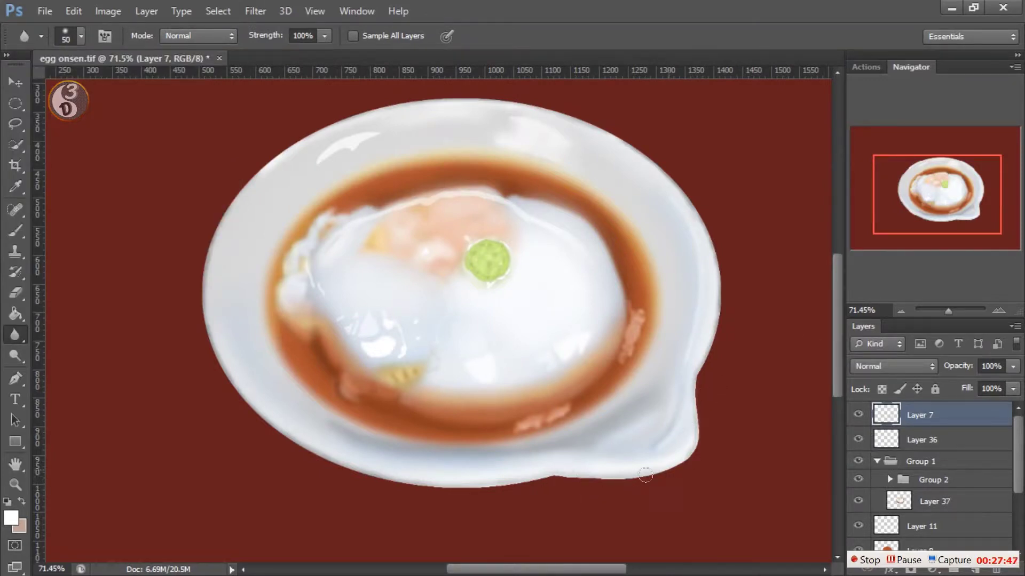
Step: Check the sauce and dark red background layers, then delete the hidden Layer 11
key("alt+bracketleft")
scroll(1014, 467, "down", 5)
left_click(878, 497)
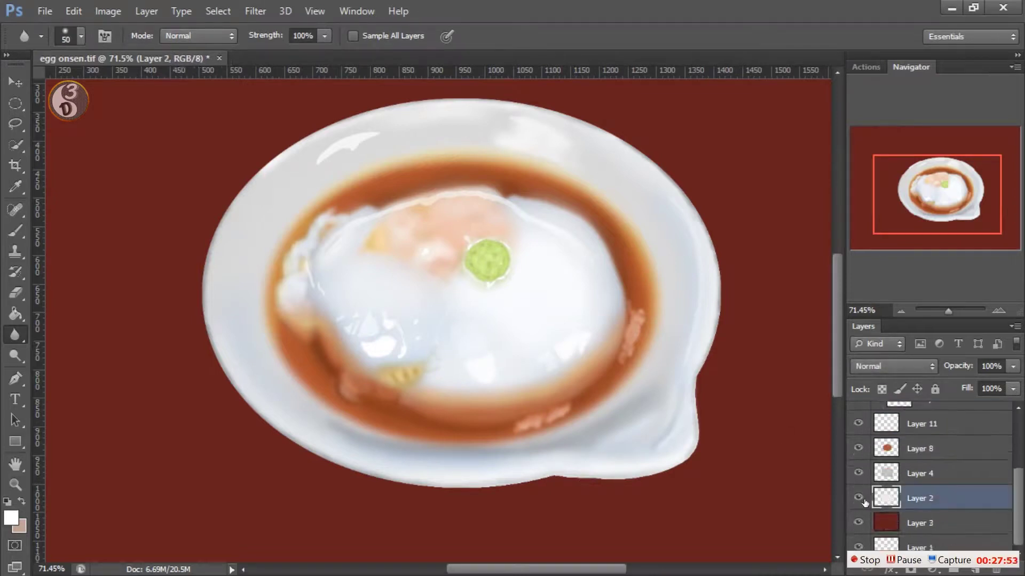
scroll(1014, 435, "up", 5)
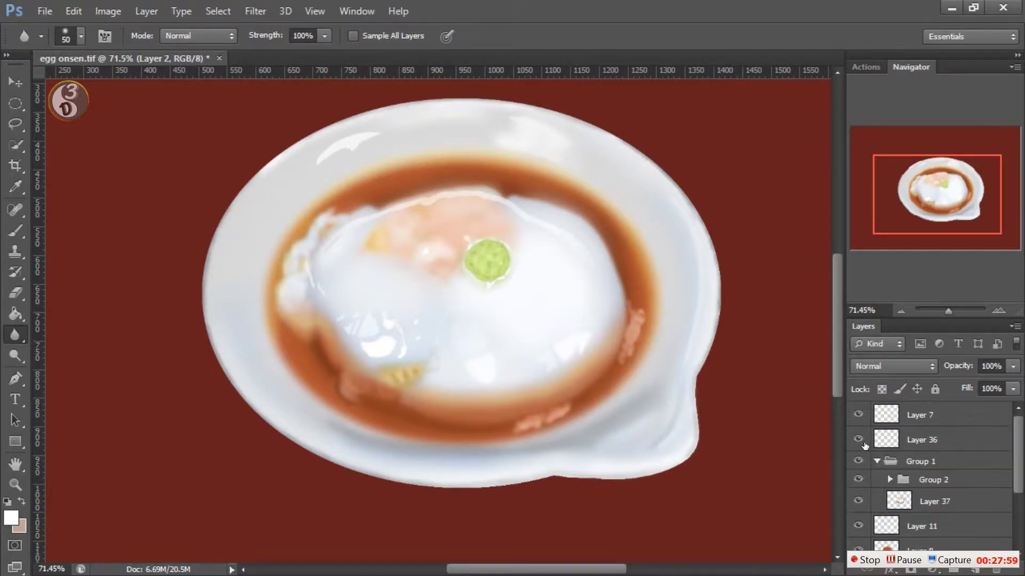
left_click(858, 547)
scroll(907, 480, "down", 1)
scroll(907, 480, "down", 3)
left_click(858, 523)
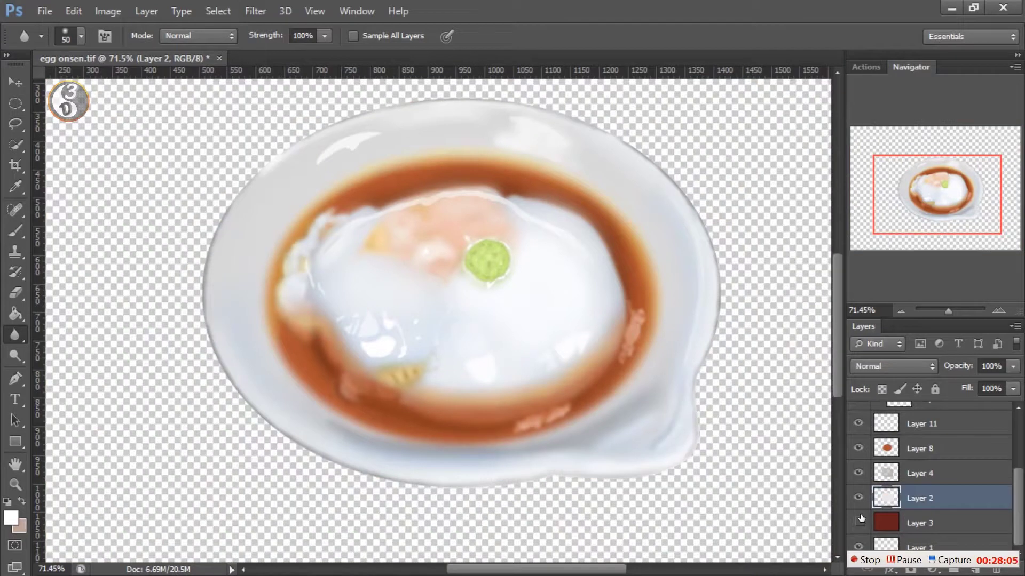
left_click(858, 522)
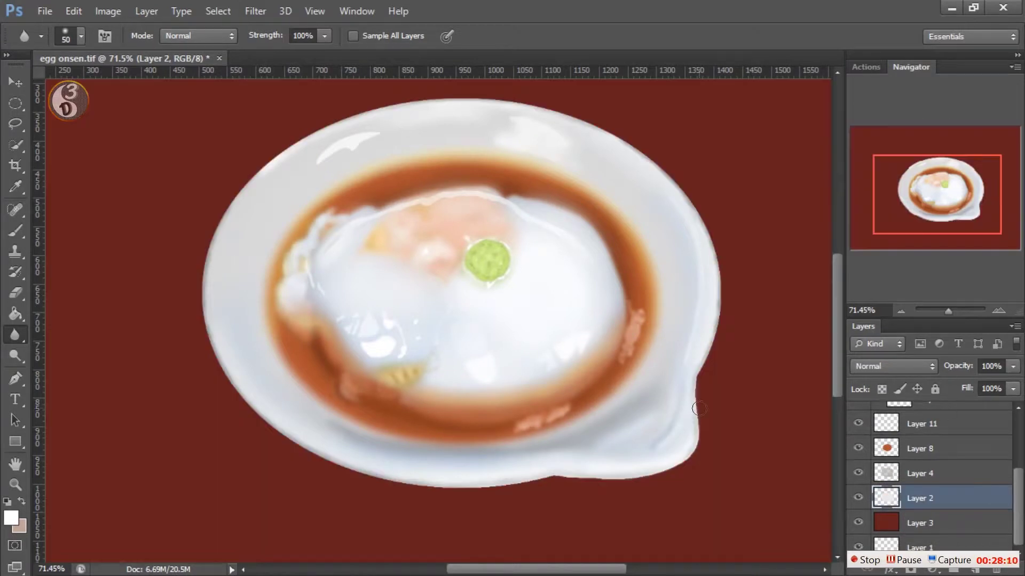
scroll(907, 470, "up", 2)
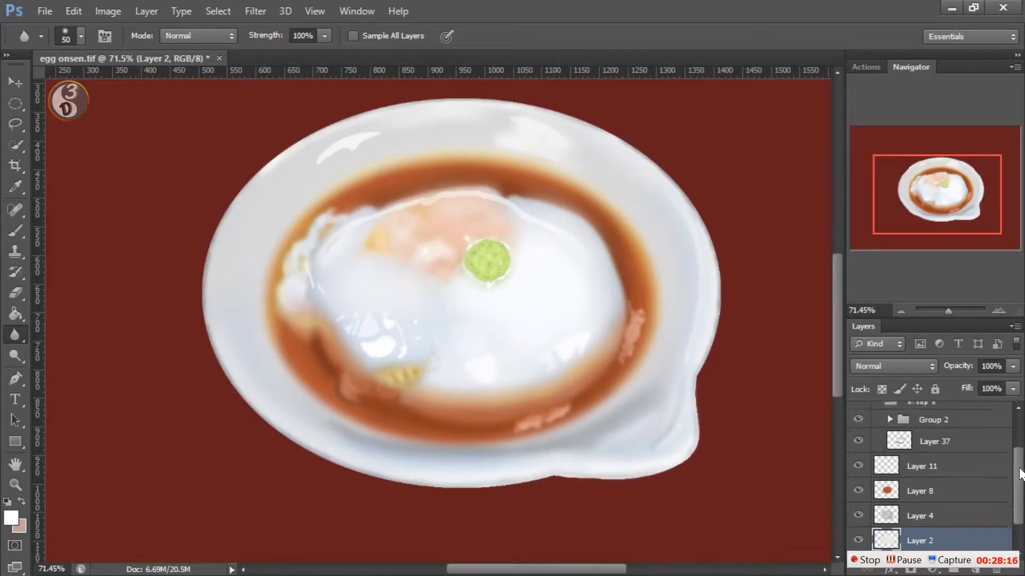
scroll(907, 470, "down", 2)
left_click(877, 439)
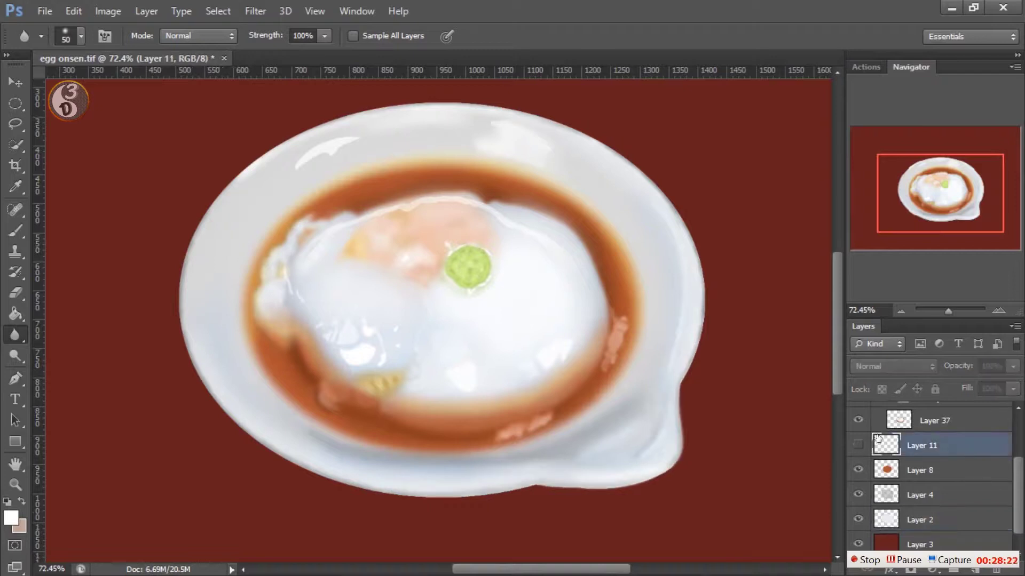
left_click(858, 445)
left_click(858, 445)
key("Delete")
Step: On a new layer, paint soft white highlights along the plate's left rim
key("ctrl+shift+alt+n")
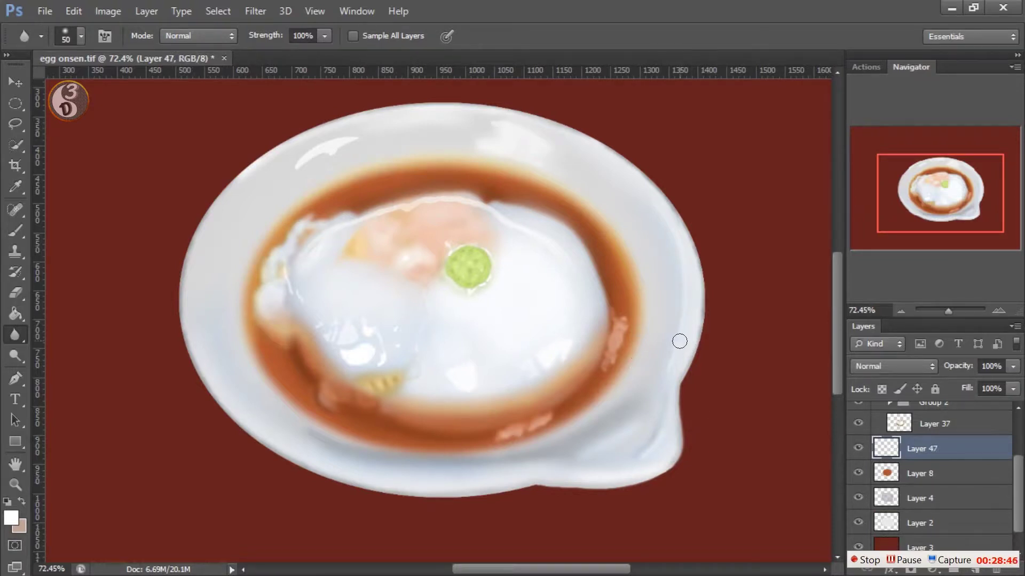
key("b")
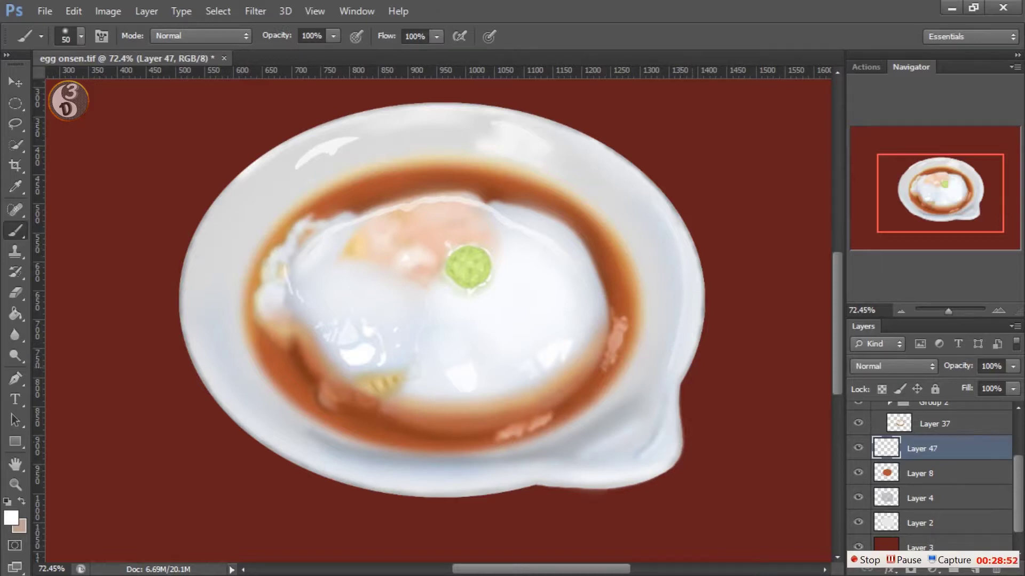
left_click_drag(195, 335, 238, 360)
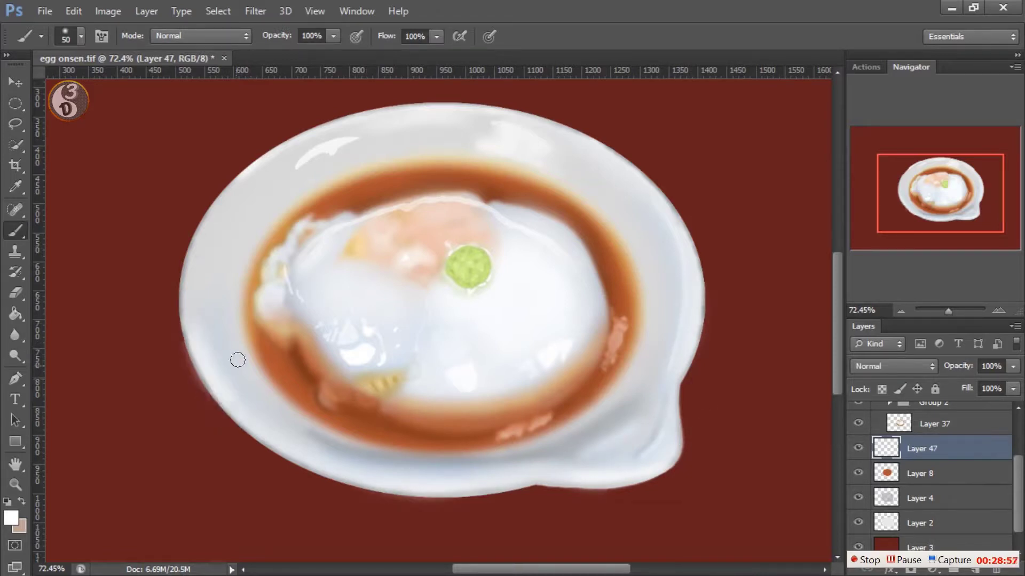
key("bracketright")
key("bracketright")
key("bracketright")
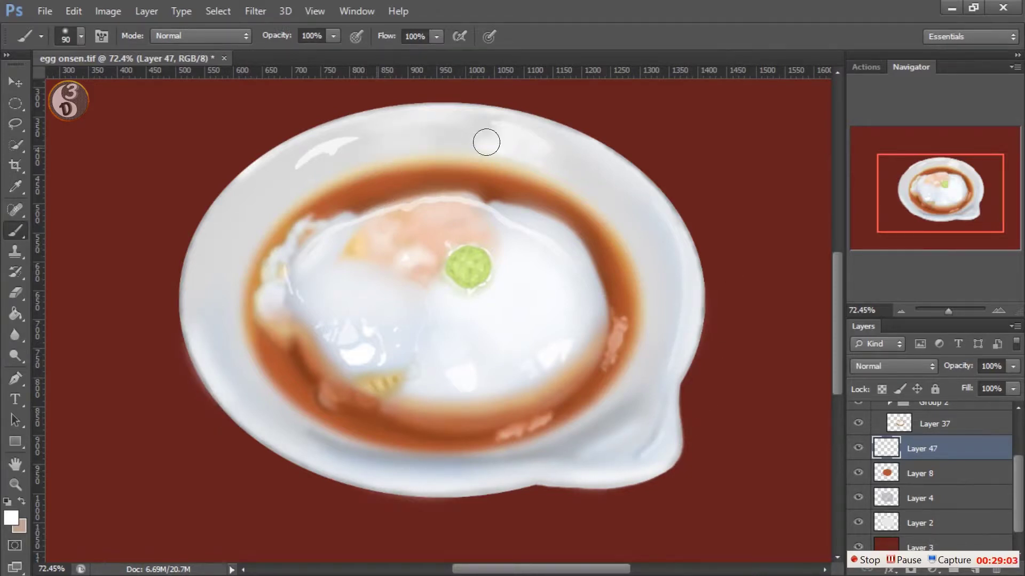
left_click_drag(248, 199, 244, 224)
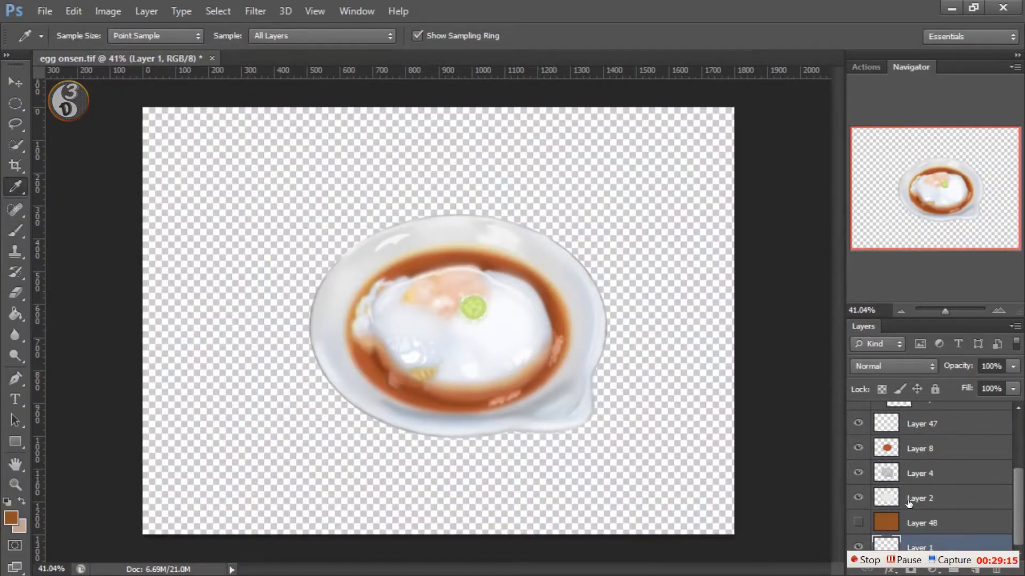
Step: Add Layer 50 above Layer 1, delete the extra Layer 49, and fill Layer 50 with brown
left_click(976, 569)
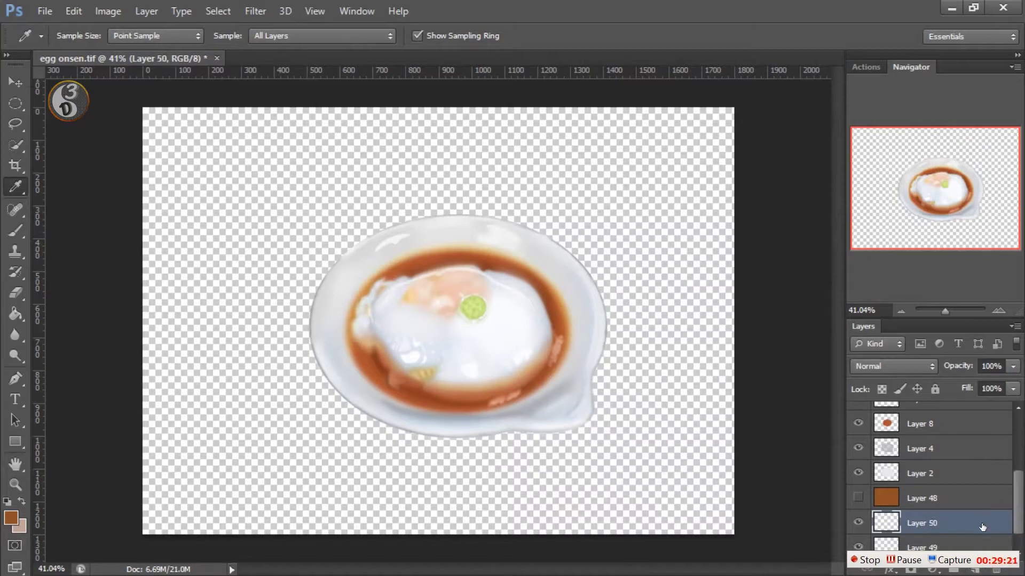
left_click(976, 569)
left_click(929, 523)
key("Delete")
key("alt+BackSpace")
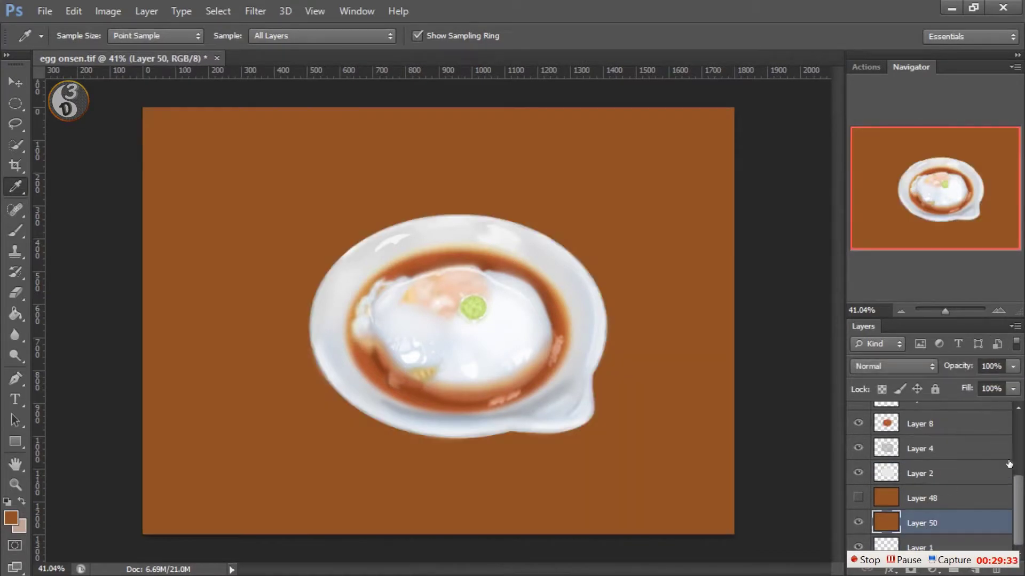
scroll(928, 469, "up", 5)
left_click(918, 415)
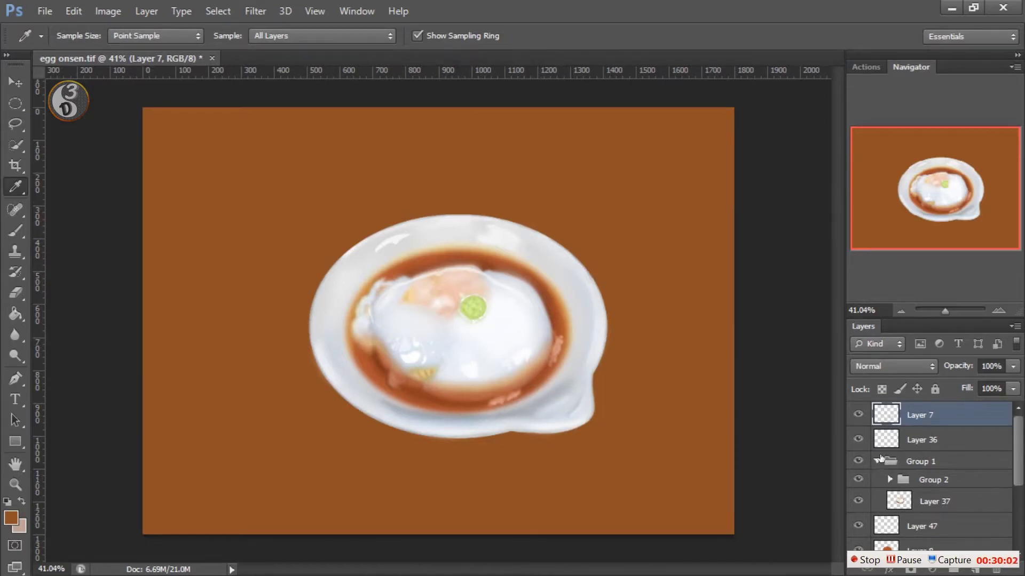
Step: Apply the Filter Gallery's Canvas texture to the brown background layer
left_click(877, 461)
left_click(988, 508)
left_click(263, 12)
left_click(283, 72)
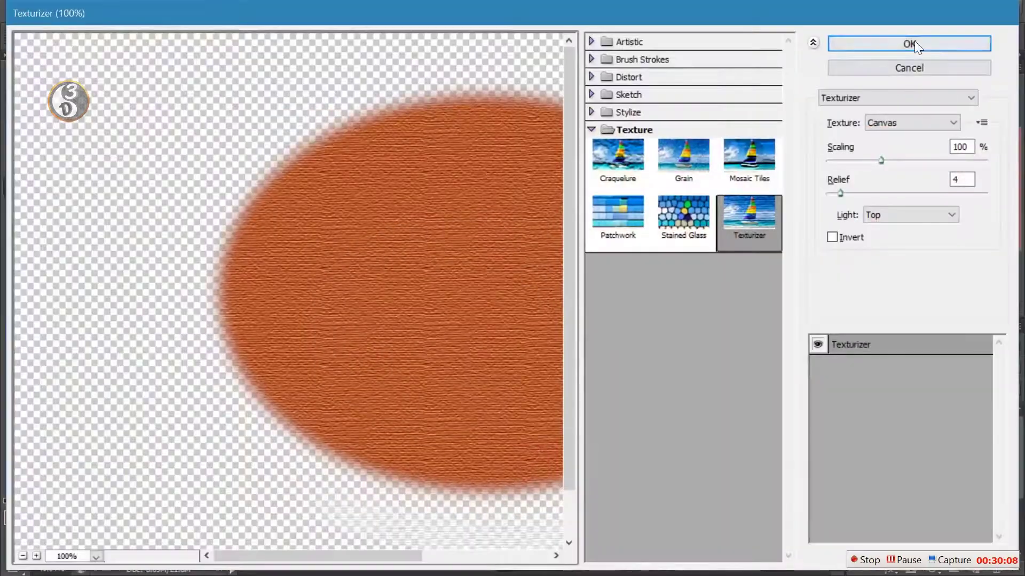
left_click(914, 41)
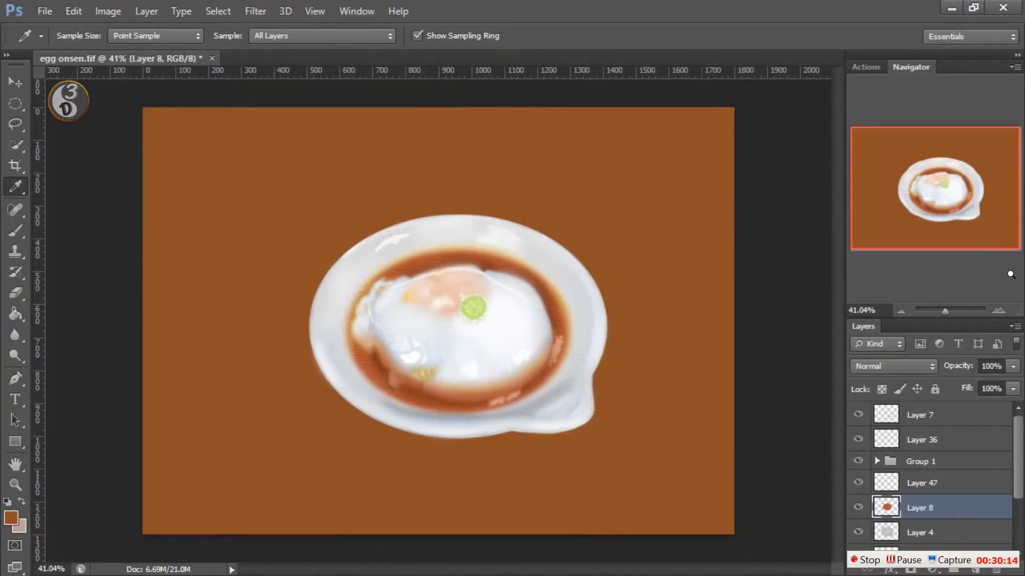
Step: Group Group 1 together with Layer 7 and Layer 36 using Ctrl+G
left_click(936, 415)
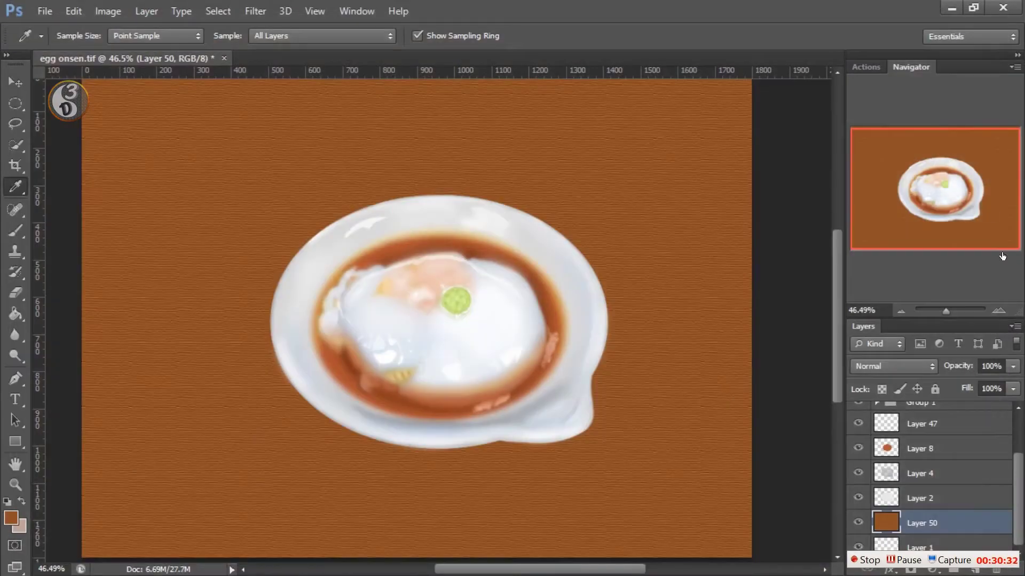
scroll(1004, 480, "up", 2)
left_click(998, 462)
scroll(1015, 482, "down", 2)
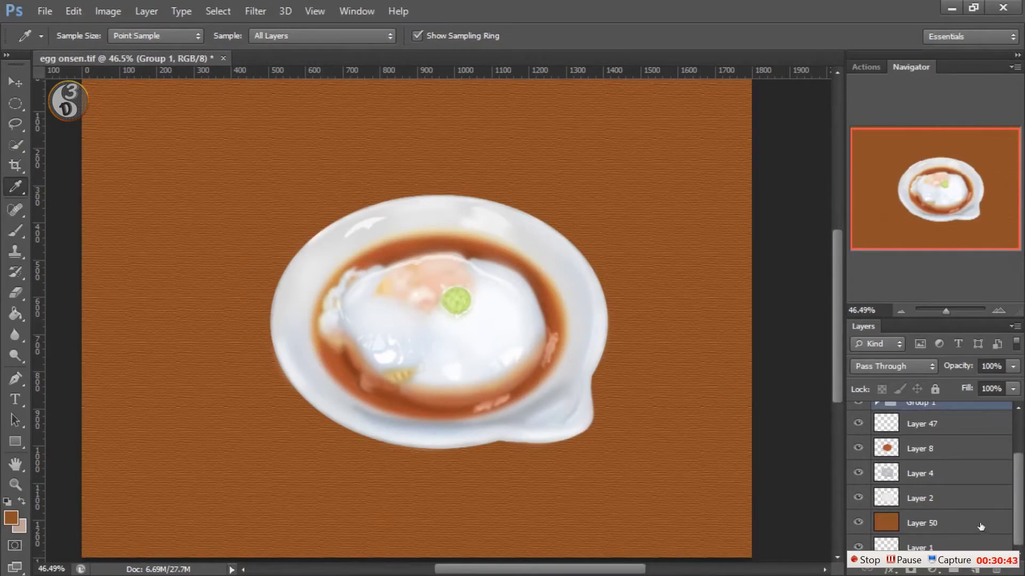
key("ctrl+g")
left_click(945, 418, "shift")
key("ctrl+g")
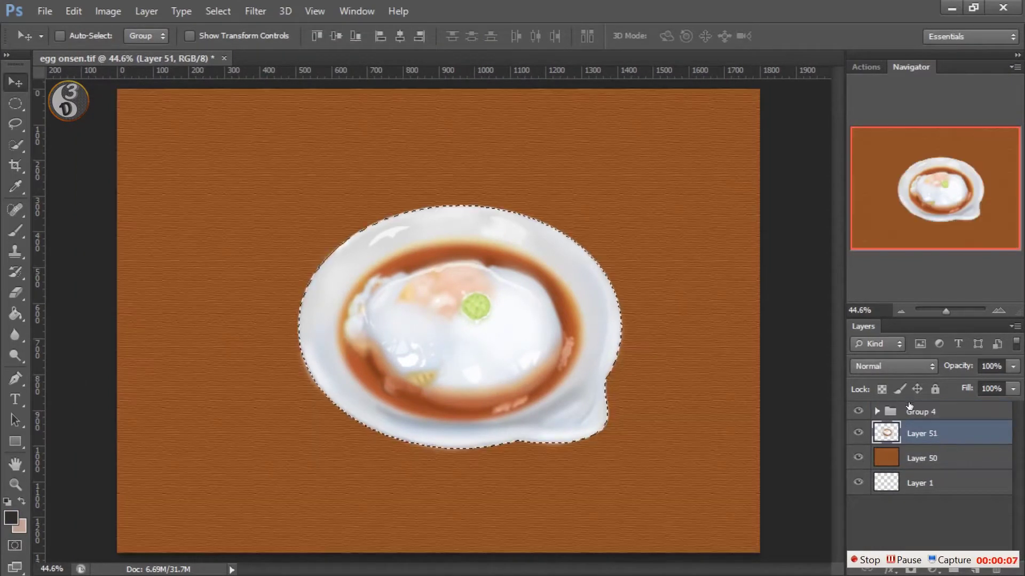
Step: Offset the black shadow down-right, Gaussian Blur it, and lower its fill to about 61%
key("ctrl+d")
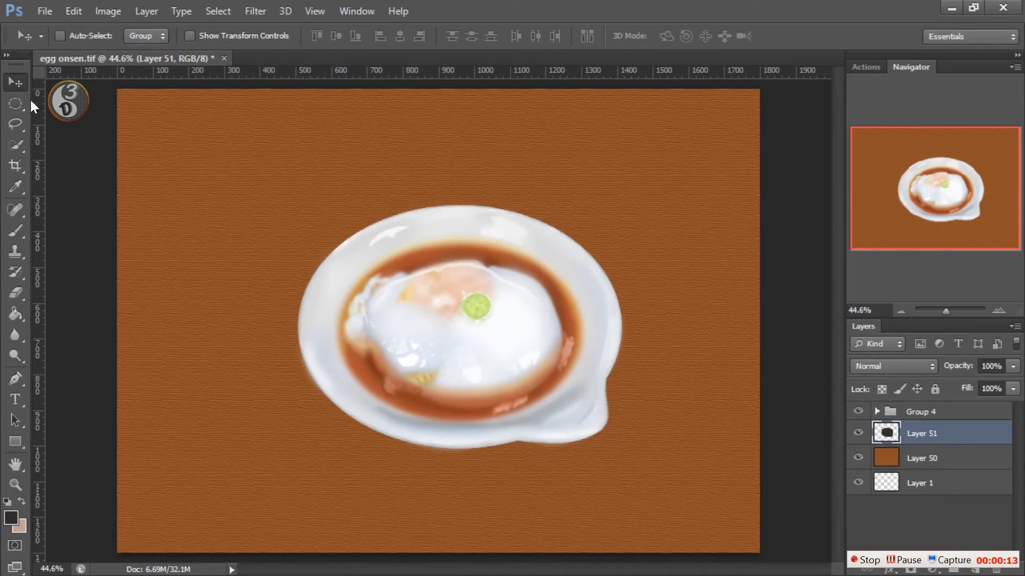
left_click_drag(648, 434, 651, 443)
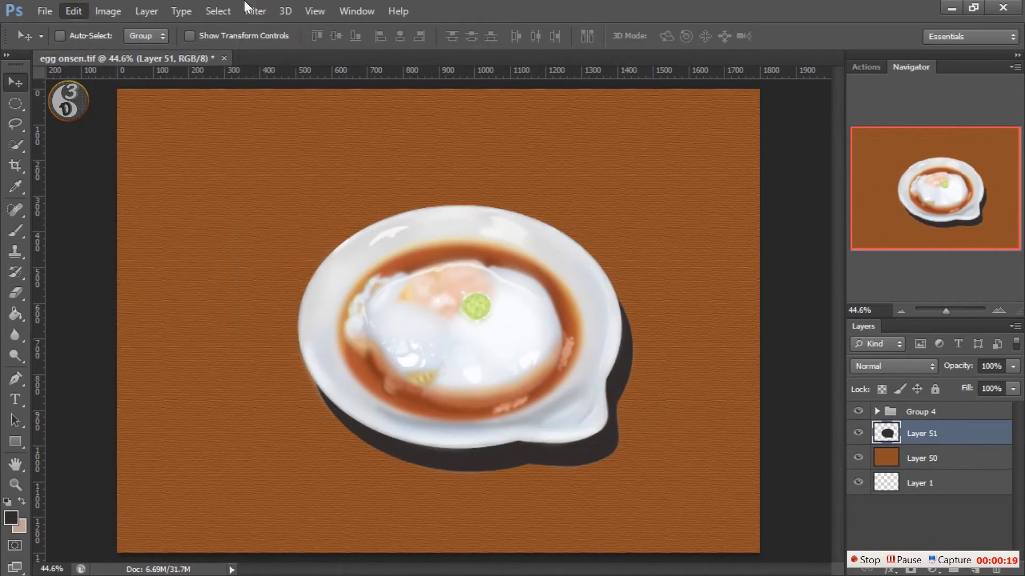
left_click(249, 9)
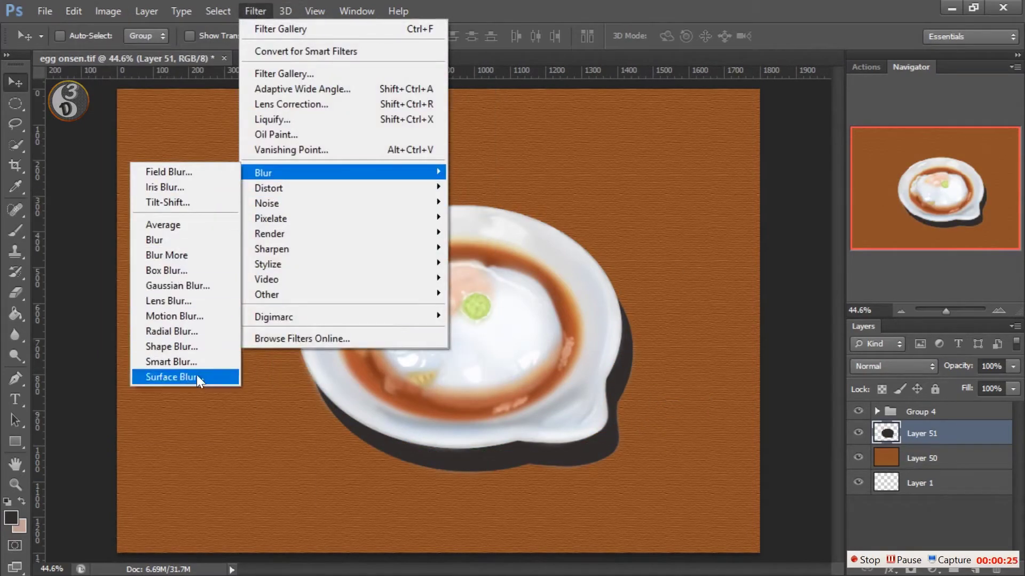
left_click(177, 286)
left_click(601, 128)
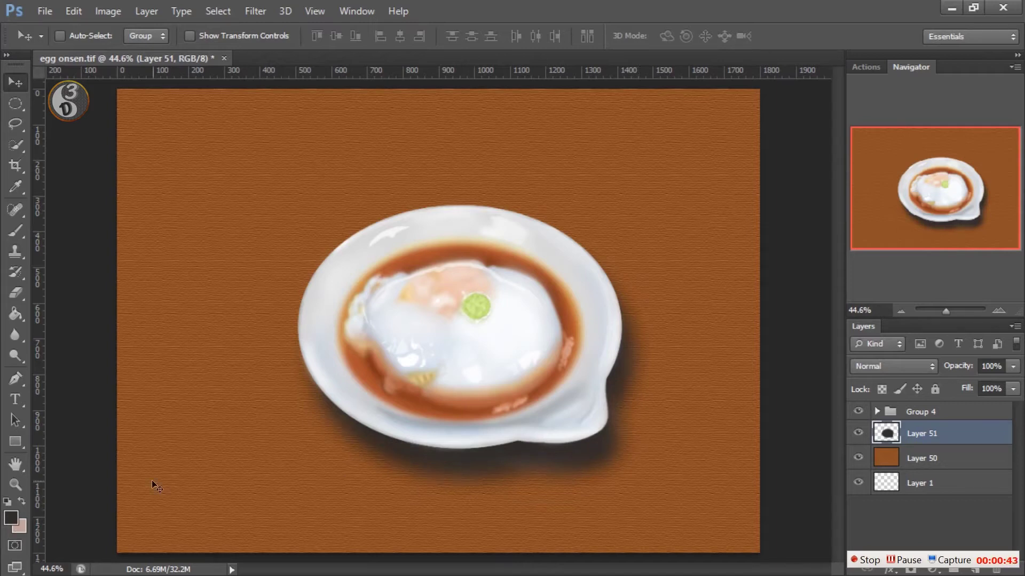
left_click_drag(1013, 388, 982, 407)
Step: Handwrite the signature in white at the bottom-right of the brown background on Layer 52
mouse_move(663, 457)
left_mouse_down()
mouse_move(649, 496)
mouse_move(672, 499)
mouse_move(710, 468)
left_mouse_up()
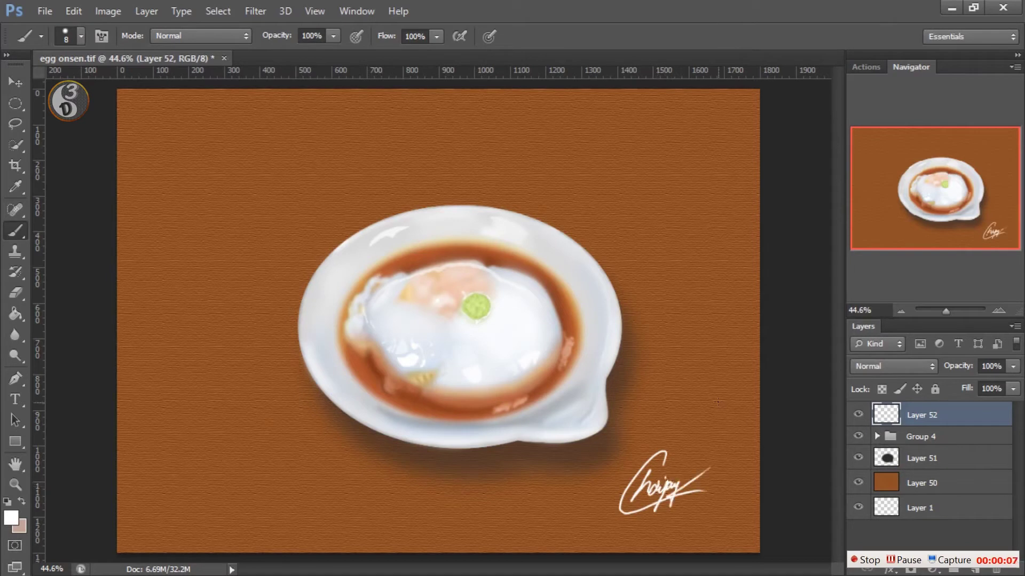